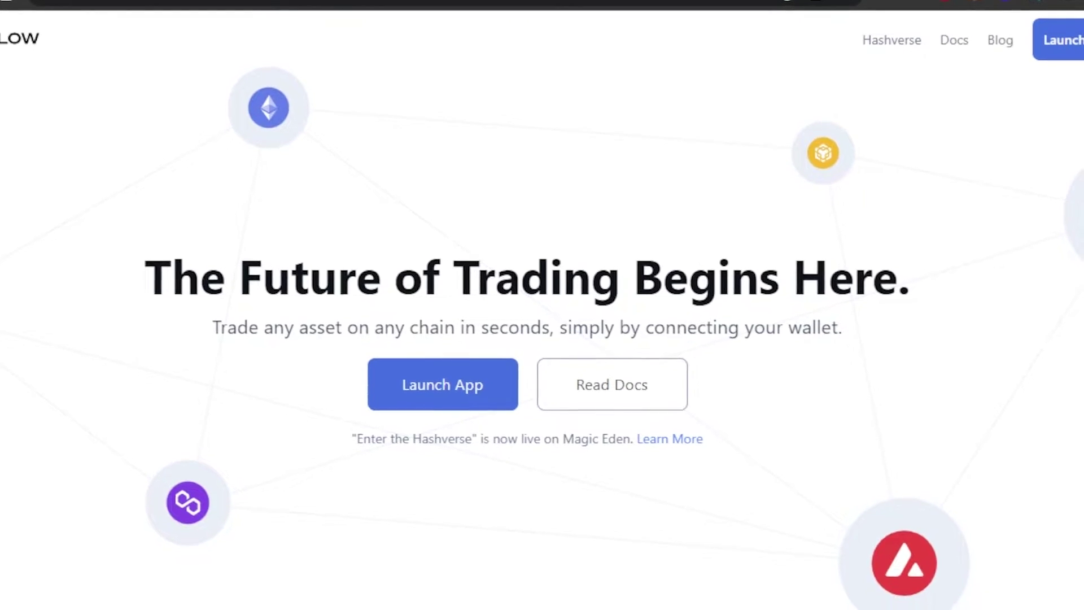
Launch the Hashflow trading app from the landing page.
scroll(542, 304, down, 10)
scroll(542, 305, down, 10)
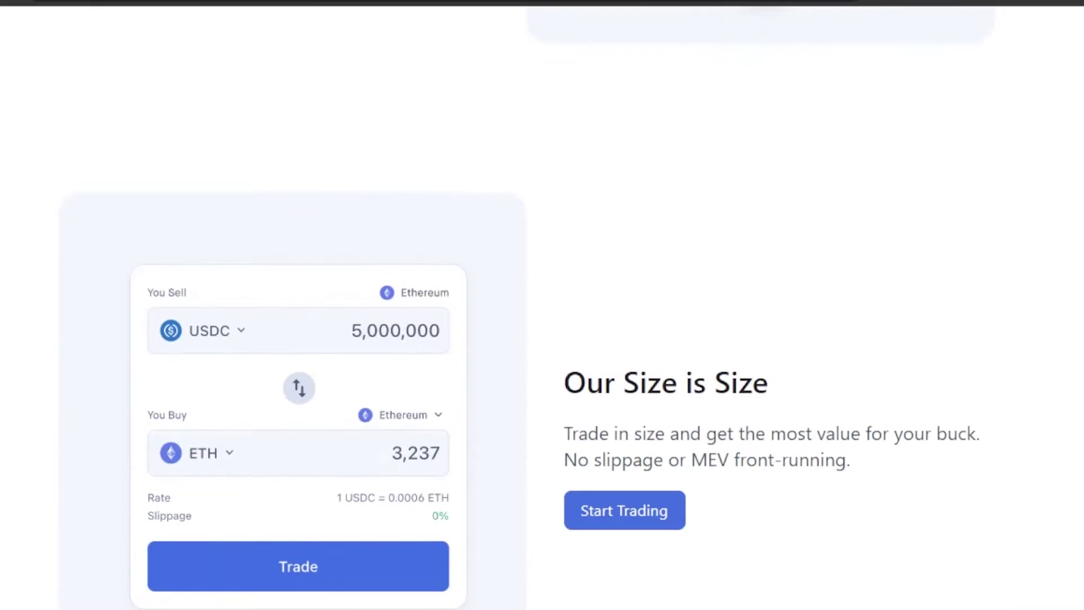
scroll(542, 305, up, 20)
scroll(542, 305, up, 3)
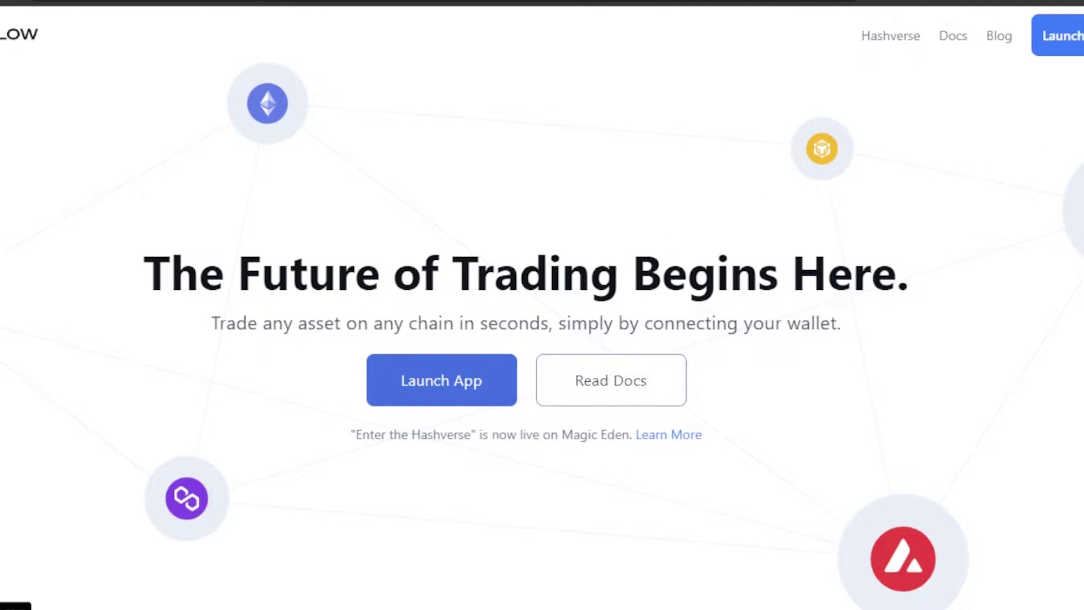
click(441, 380)
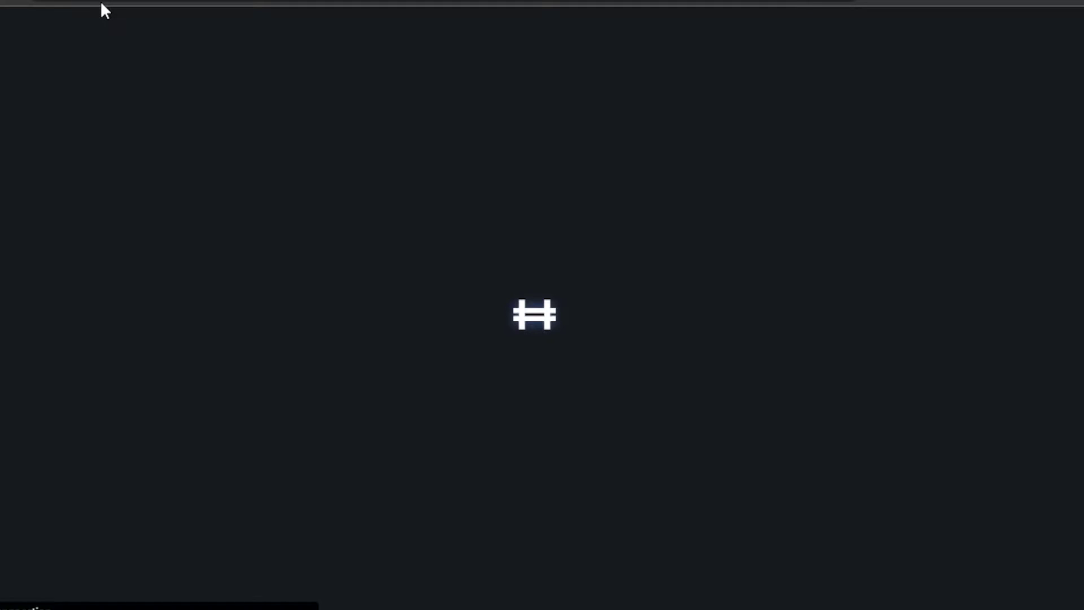
Bring up the Connect Wallet dialog listing MetaMask, WalletConnect and Coinbase Wallet.
scroll(679, 242, down, 1)
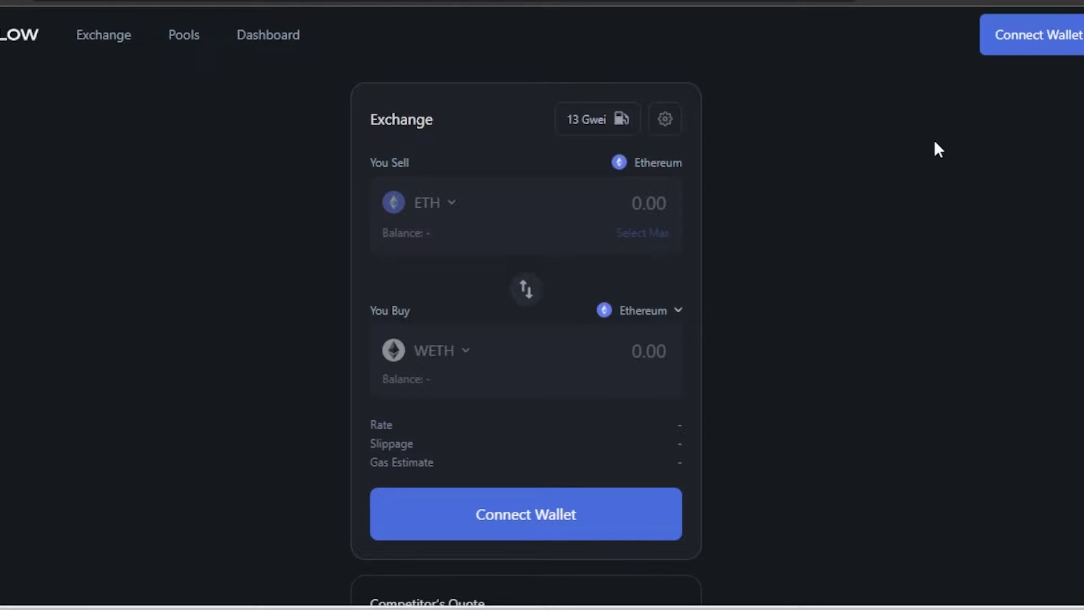
click(1010, 42)
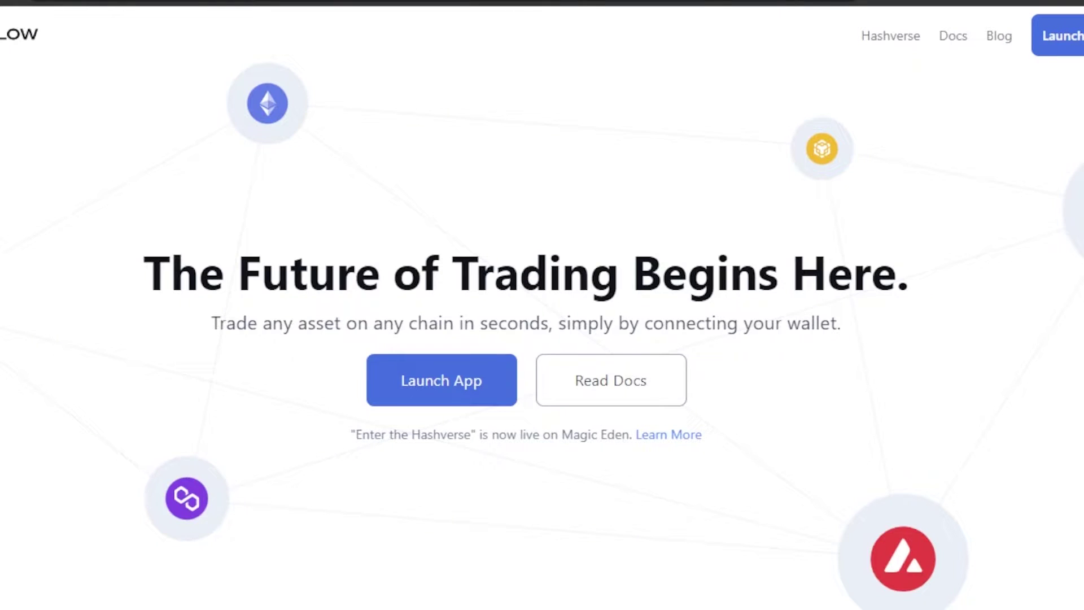
scroll(542, 304, down, 9)
scroll(542, 305, down, 10)
scroll(542, 305, up, 2)
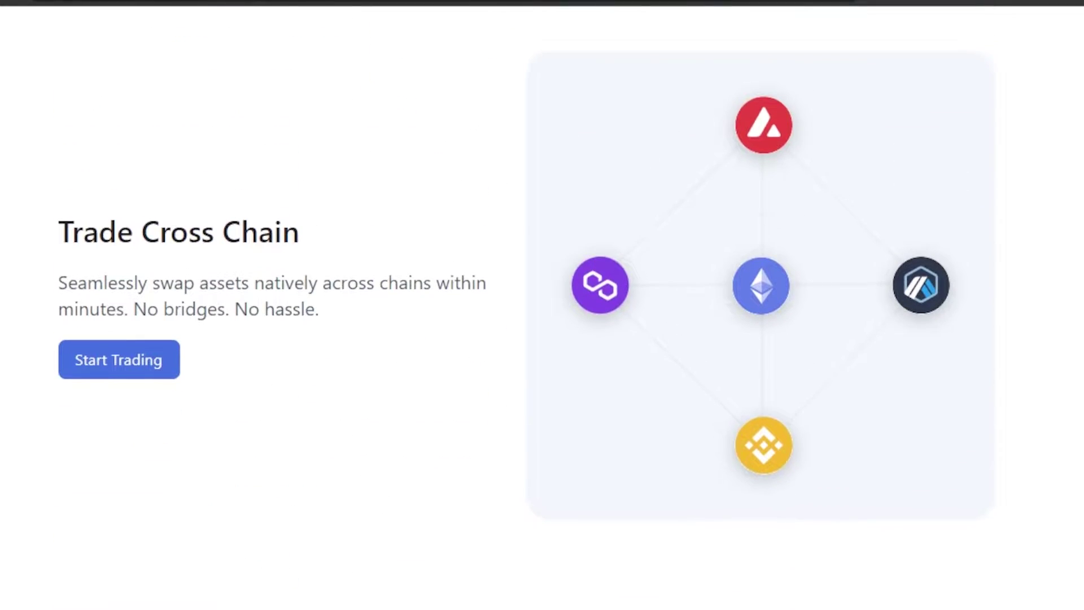
scroll(541, 305, down, 1)
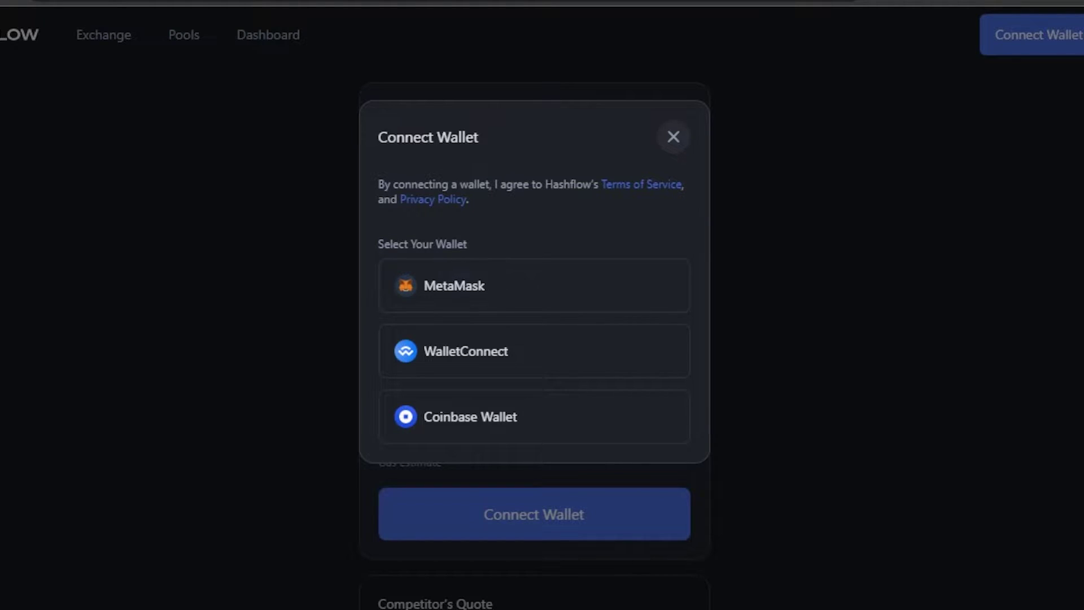
Connect the MetaMask account to Hashflow, approving the site in the MetaMask popup.
click(459, 288)
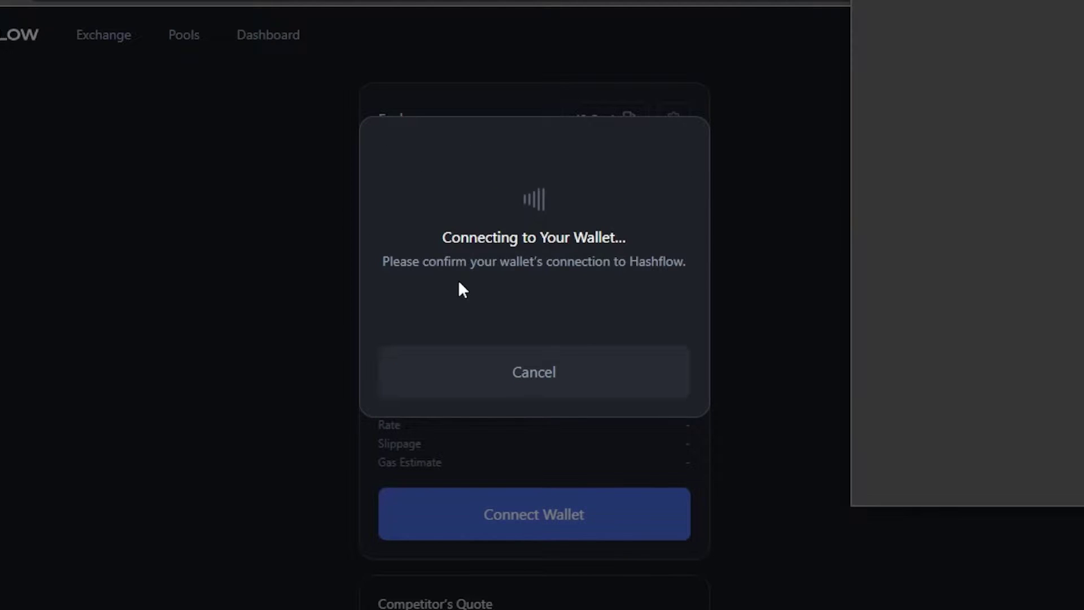
drag(1005, 12, 544, 12)
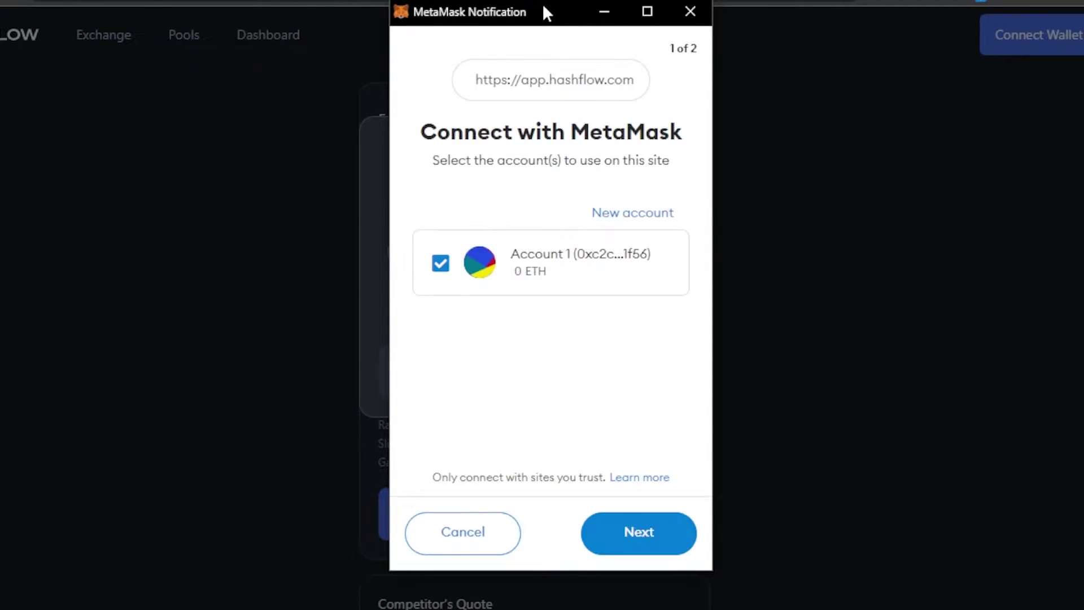
click(643, 534)
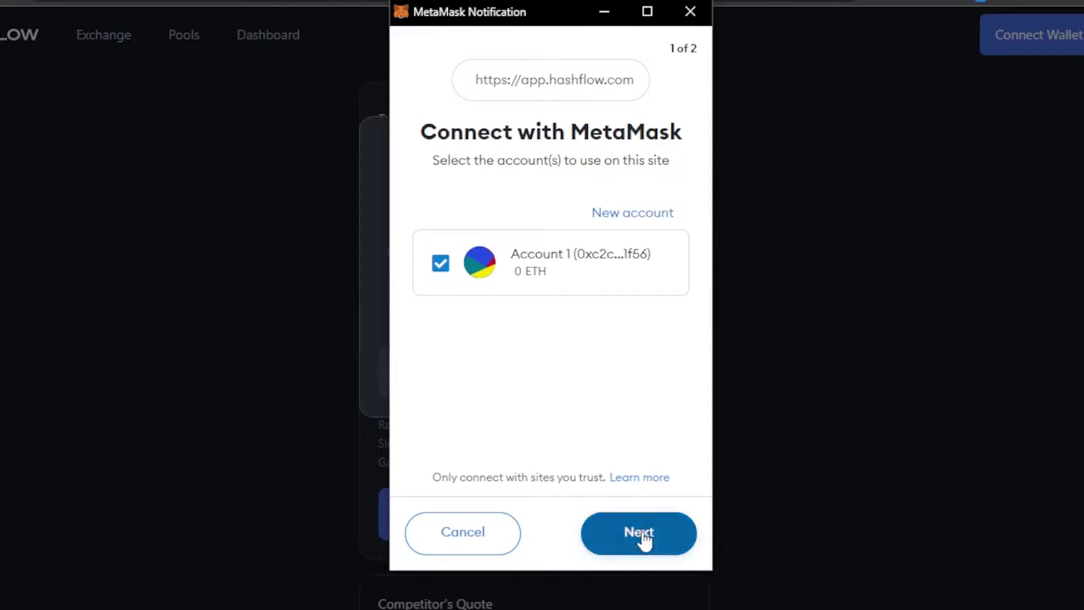
click(642, 535)
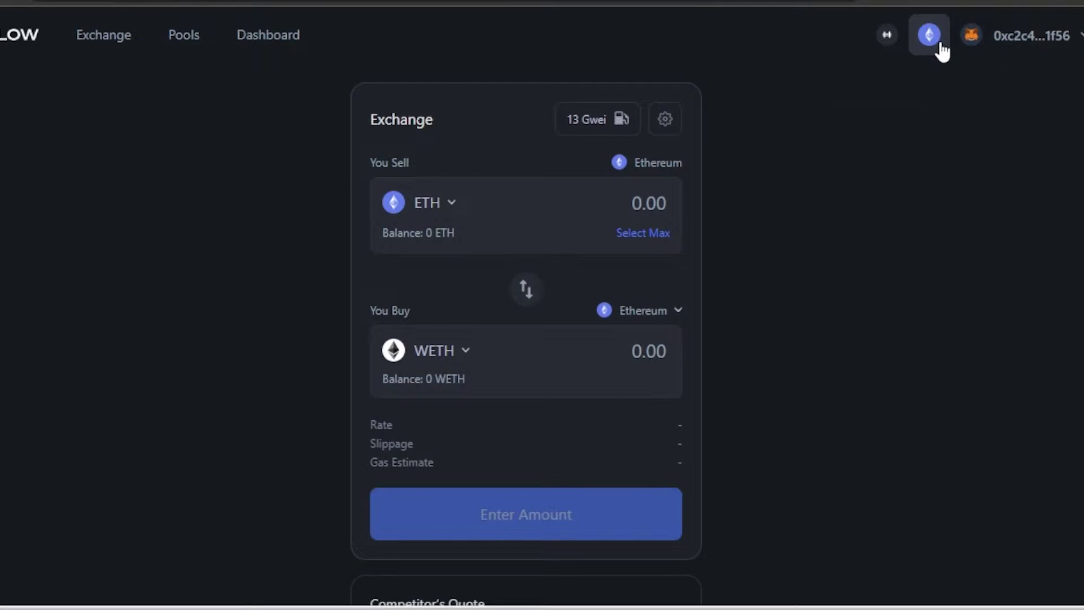
Check the supported networks list without switching, then visit the Dashboard page.
click(926, 46)
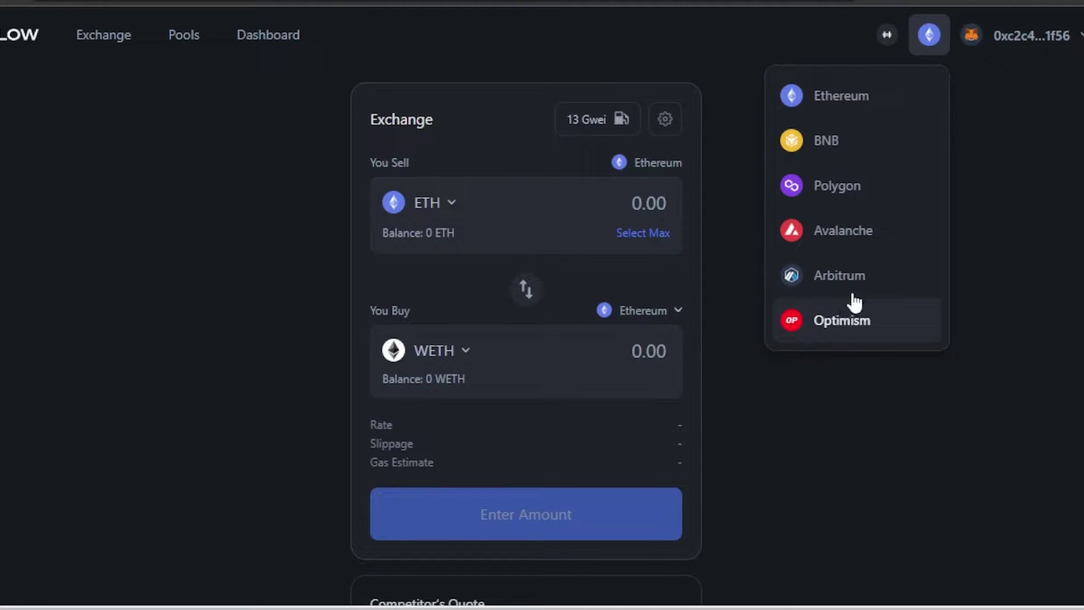
click(1011, 106)
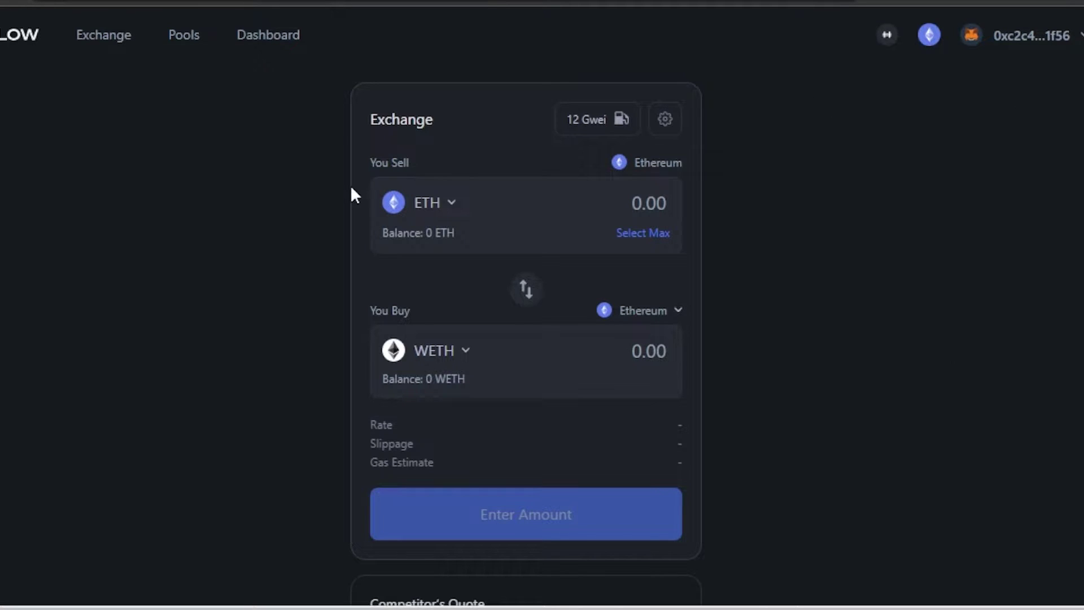
click(259, 35)
scroll(542, 305, down, 3)
scroll(542, 304, up, 3)
Choose ETH as the token to sell from the token list.
click(451, 204)
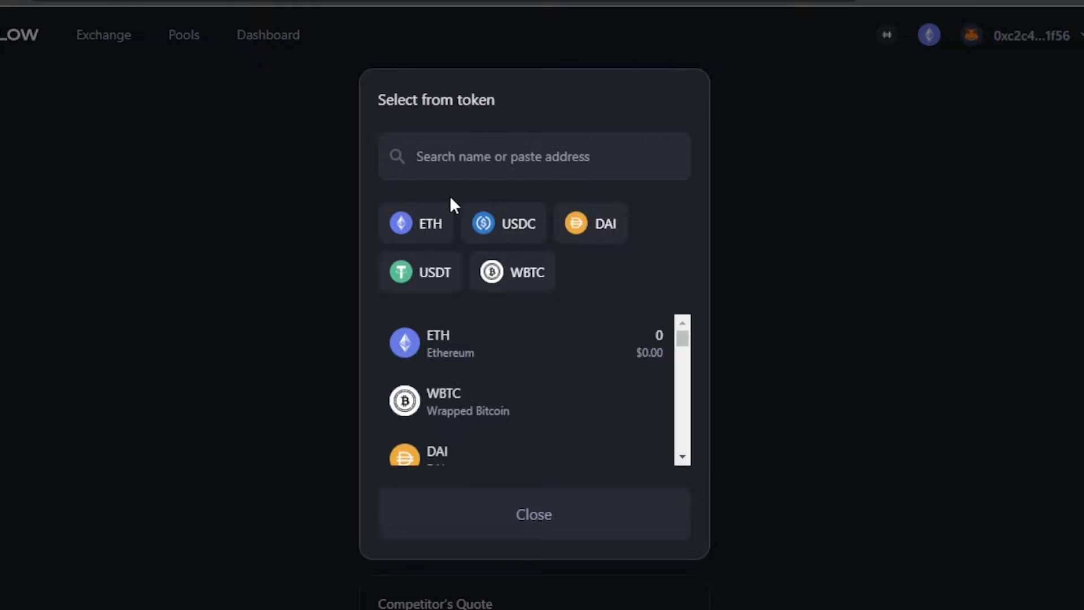
click(864, 229)
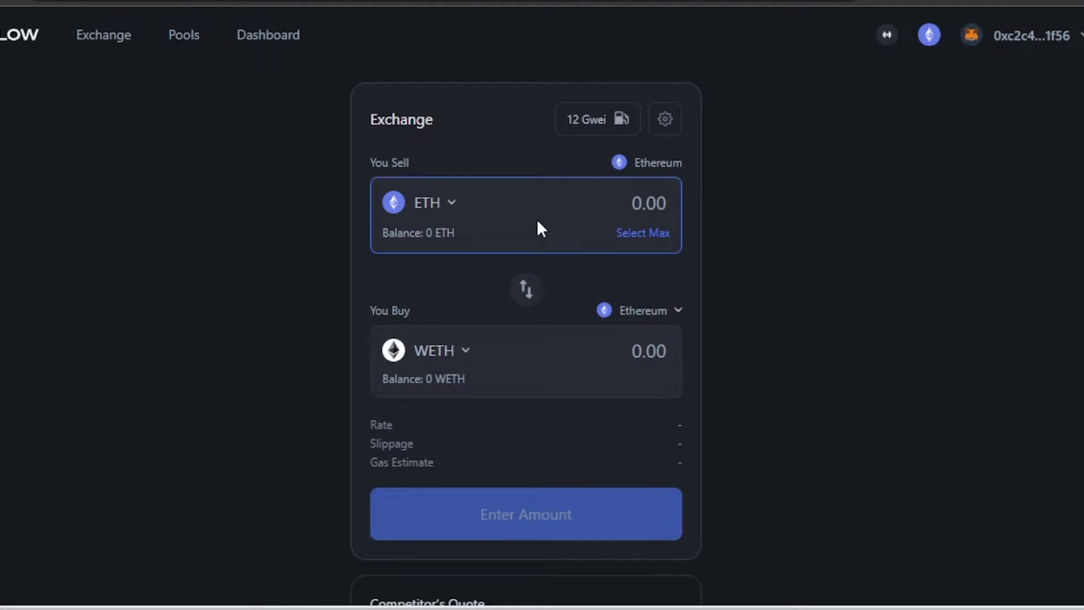
click(432, 202)
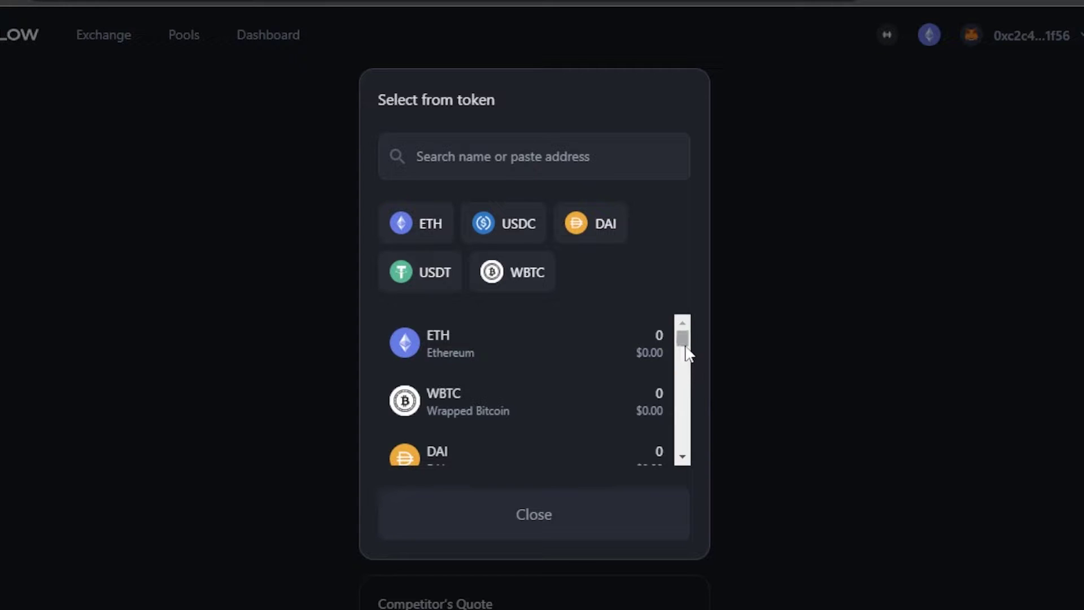
click(429, 232)
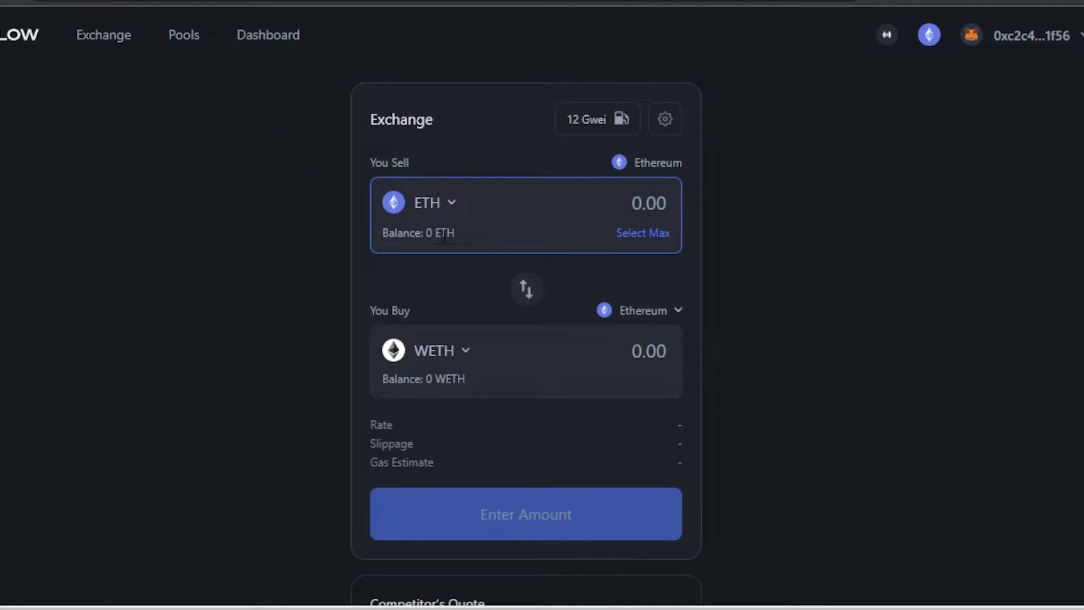
Enter 0.5 ETH as the sell amount, quoting 0.5000 WETH.
click(654, 202)
text(0.0)
key(BackSpace)
text(5)
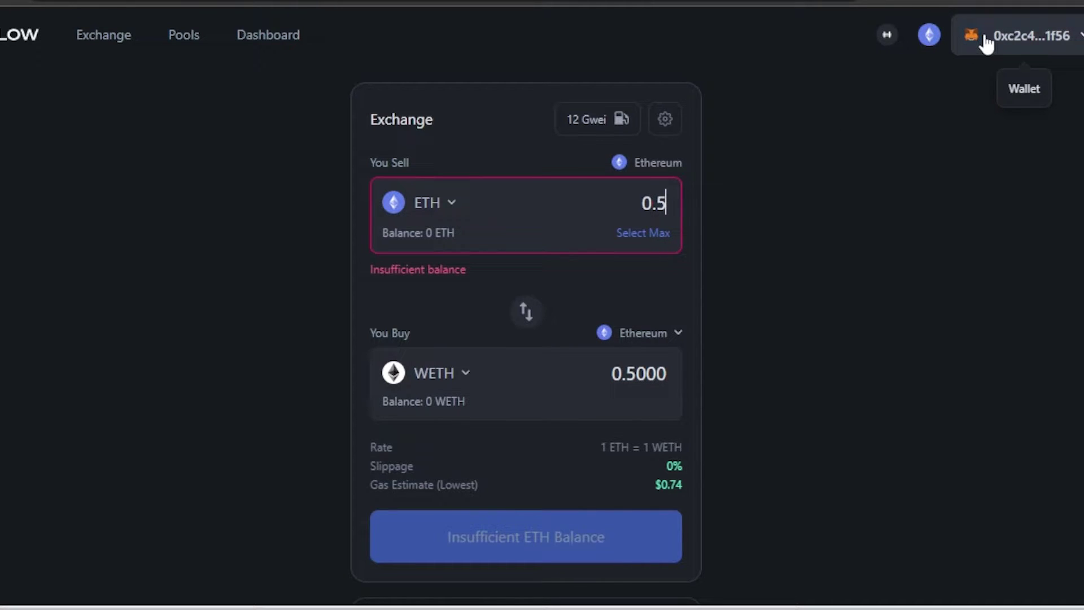
click(604, 130)
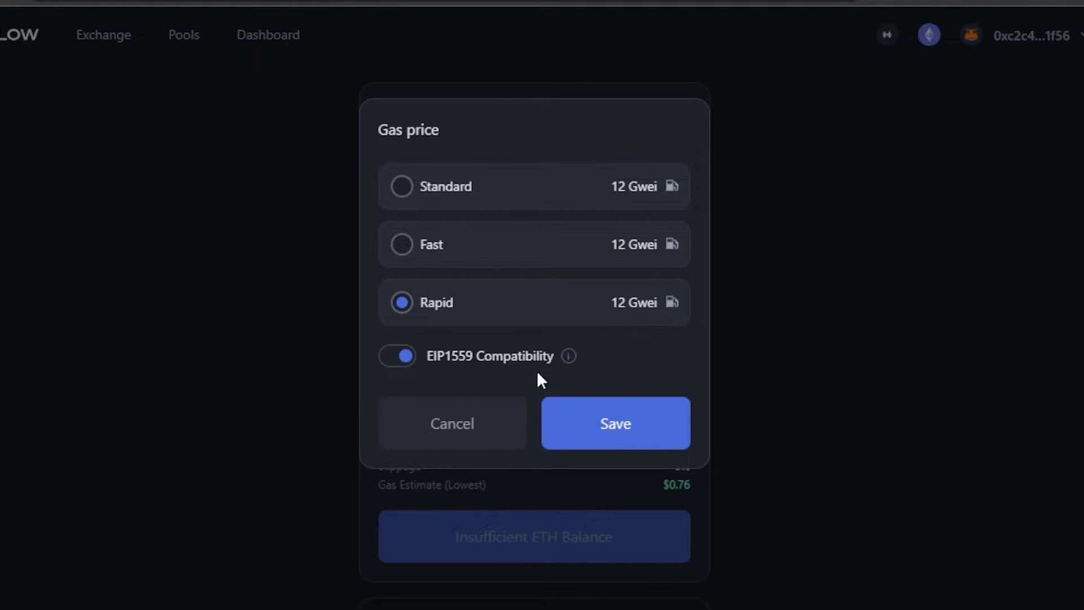
click(481, 422)
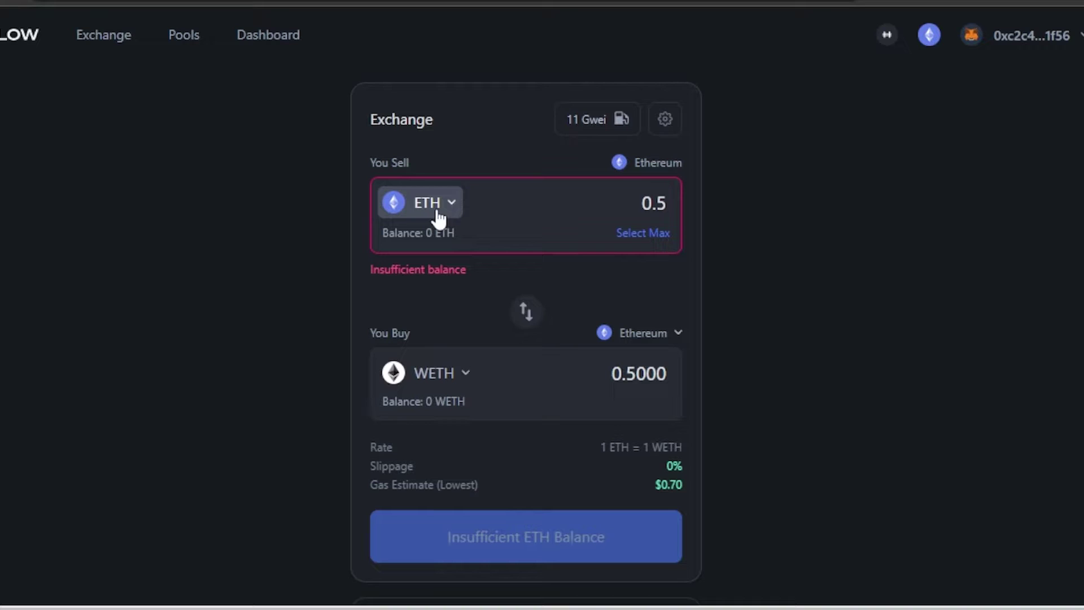
Choose USDC as the buy token and enter a buy amount of 100 USDC.
click(443, 378)
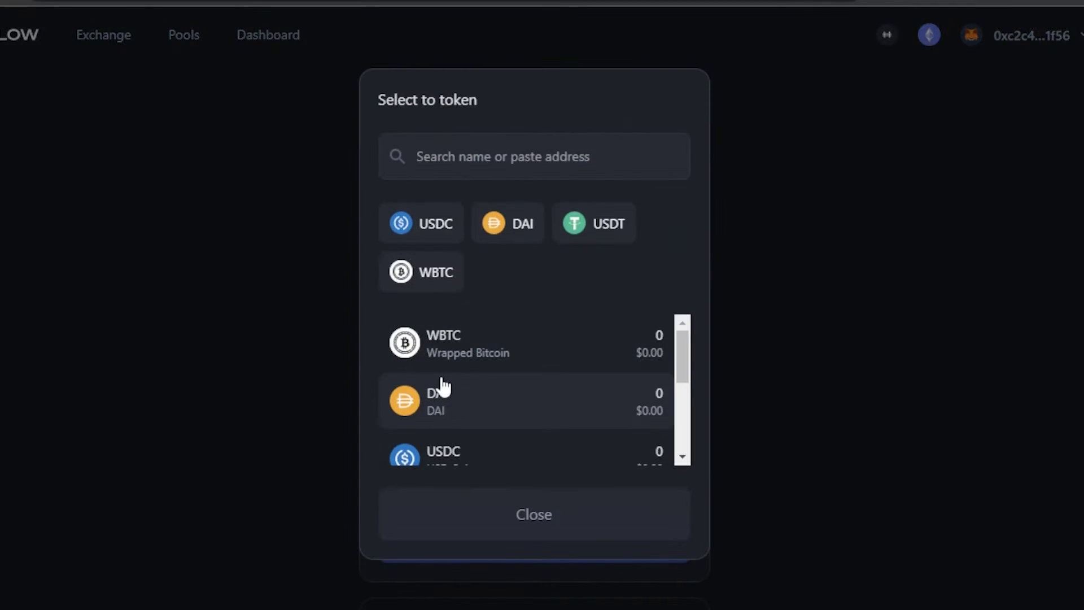
click(438, 233)
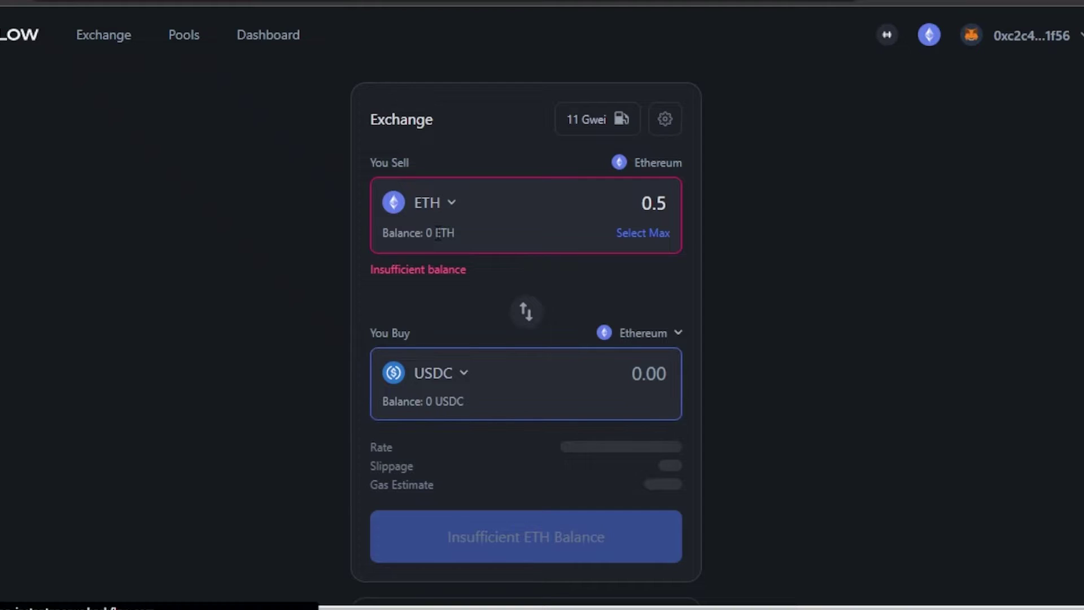
click(634, 373)
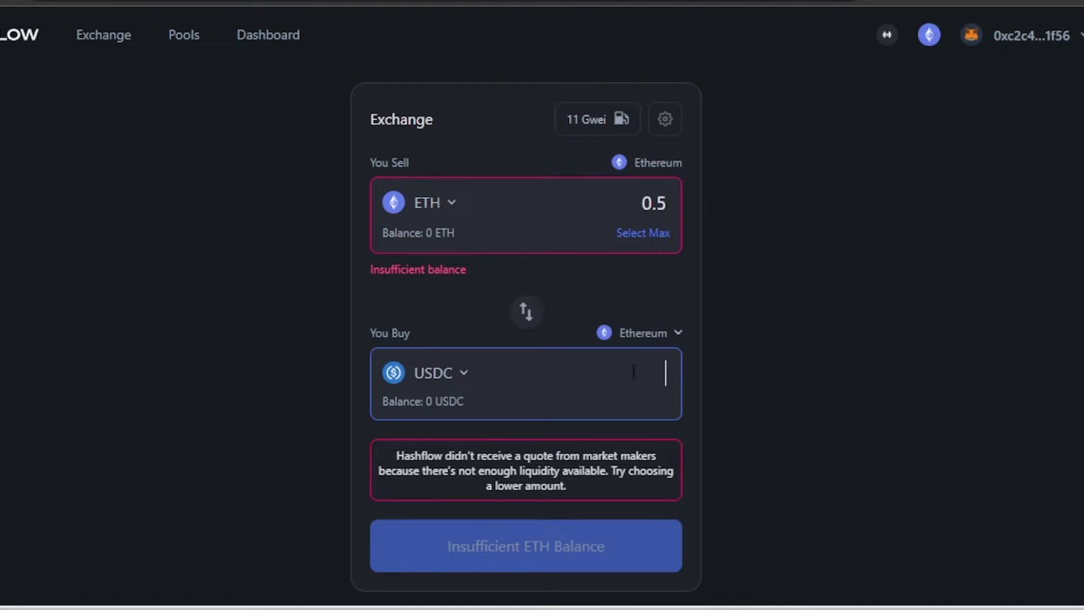
text(100)
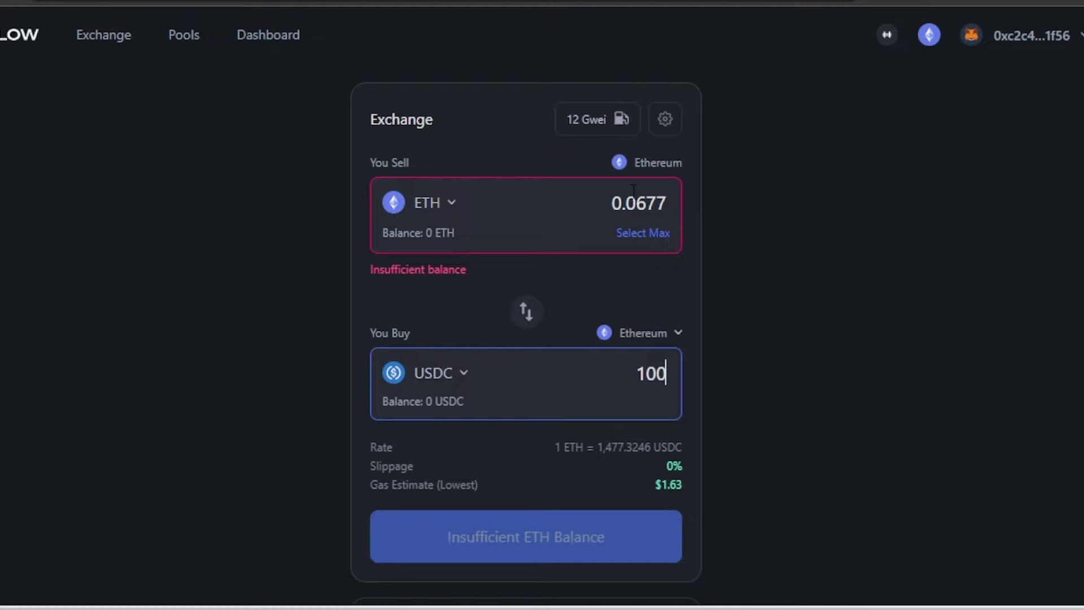
text(0)
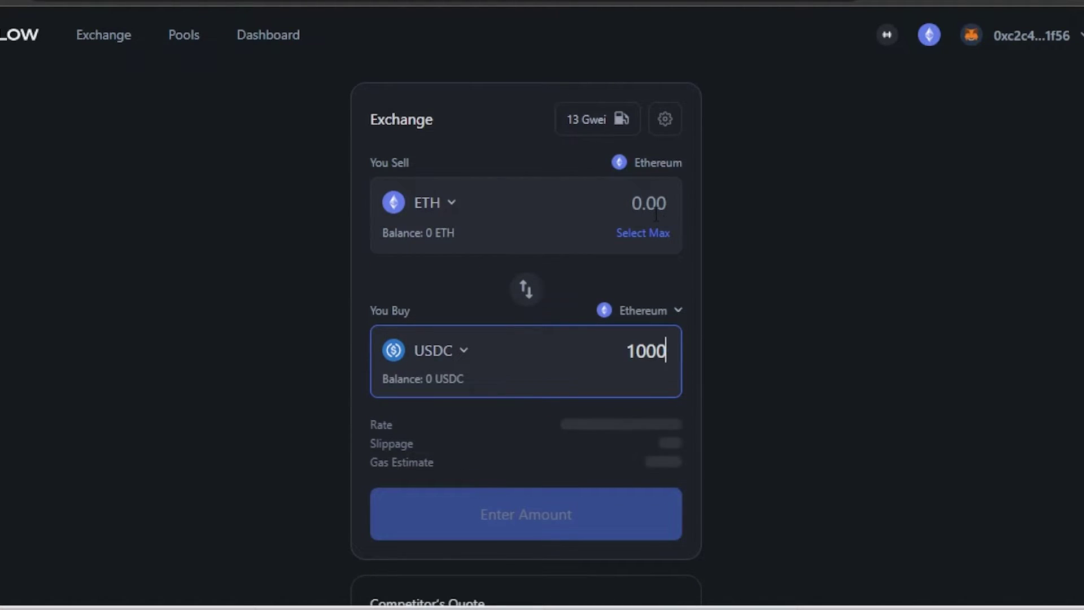
key(BackSpace)
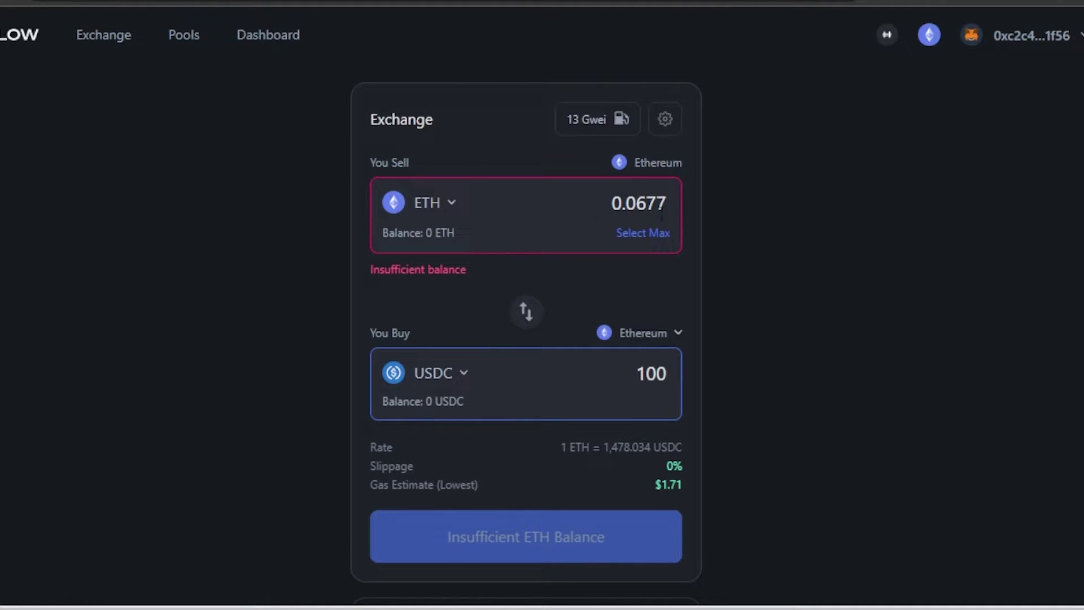
Highlight the 0.0677 ETH sell amount and the ETH-to-USDC exchange rate.
drag(611, 204, 675, 204)
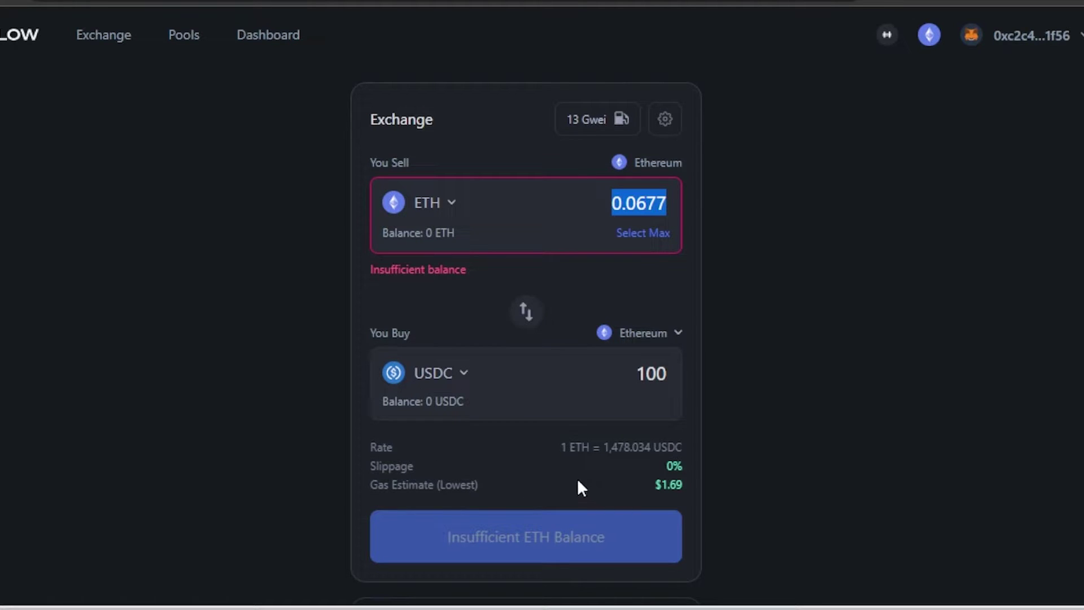
drag(561, 447, 682, 448)
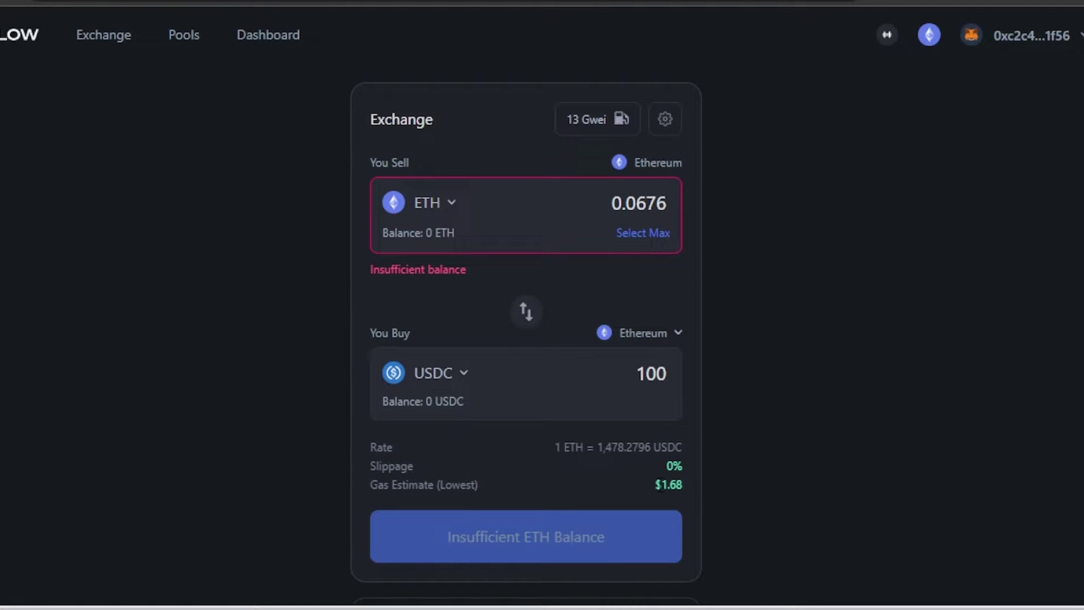
drag(655, 484, 685, 485)
Max out the ETH sell field, resetting the swap to 0.0000 ETH and 0.00 USDC.
click(642, 234)
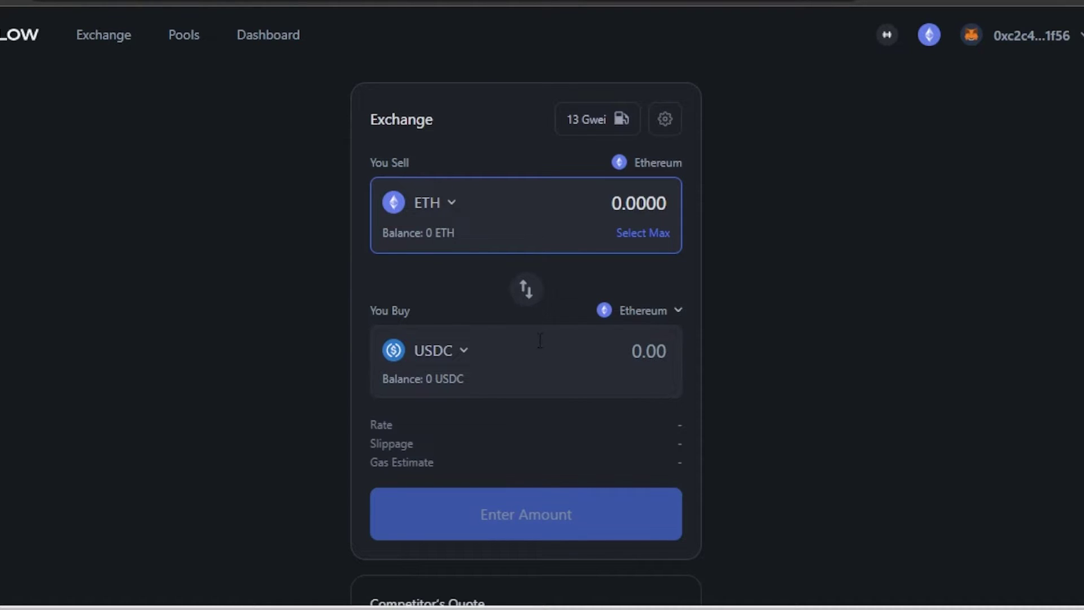
scroll(526, 304, down, 2)
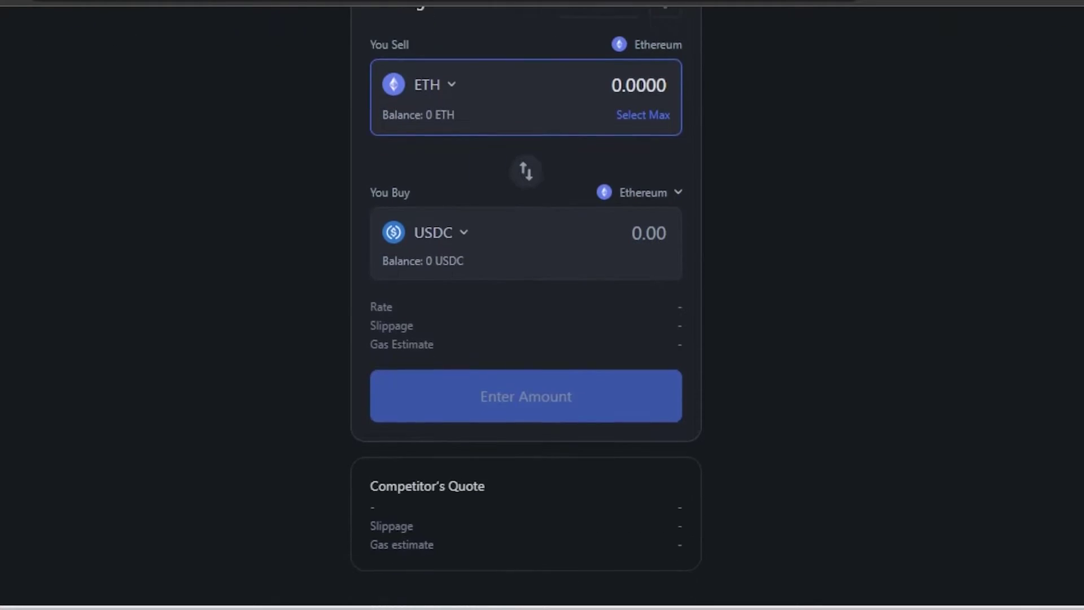
scroll(526, 305, up, 2)
scroll(555, 240, down, 1)
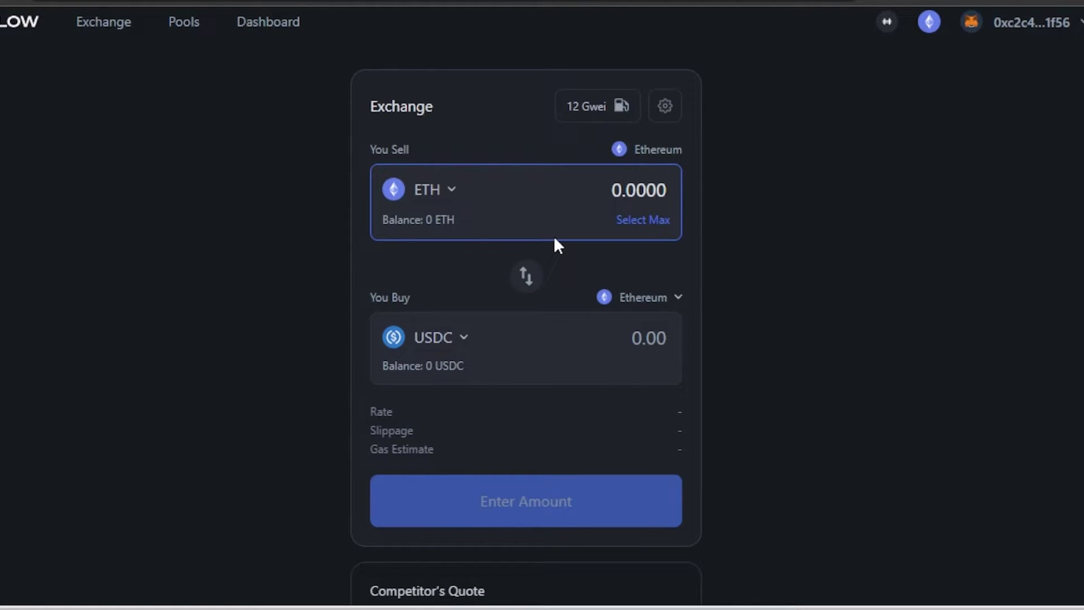
scroll(642, 366, up, 1)
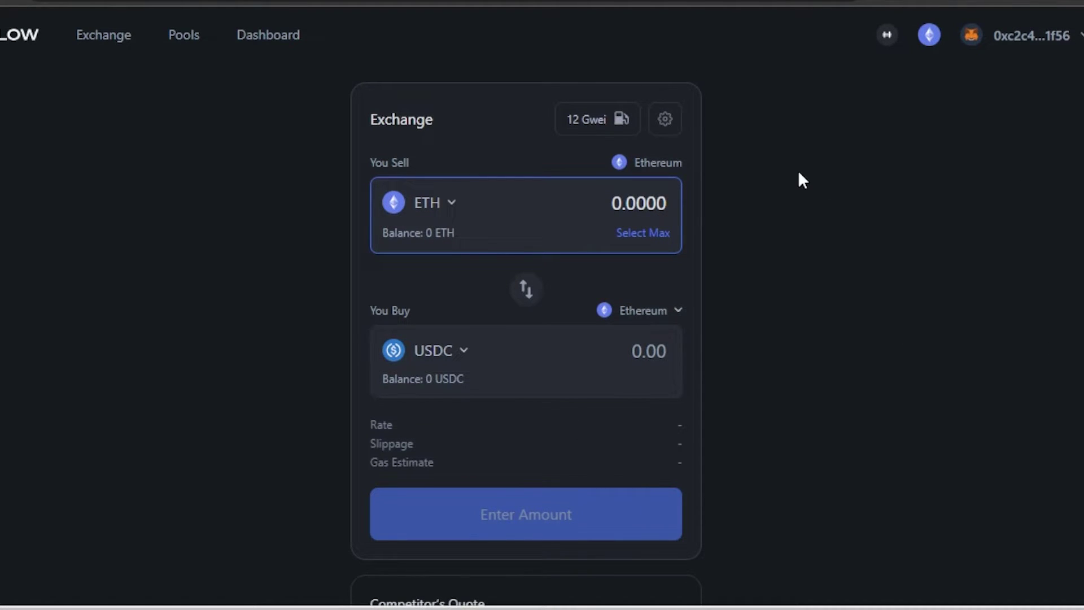
Go to Pools and select Pool AA2 from the All Pools list.
click(185, 37)
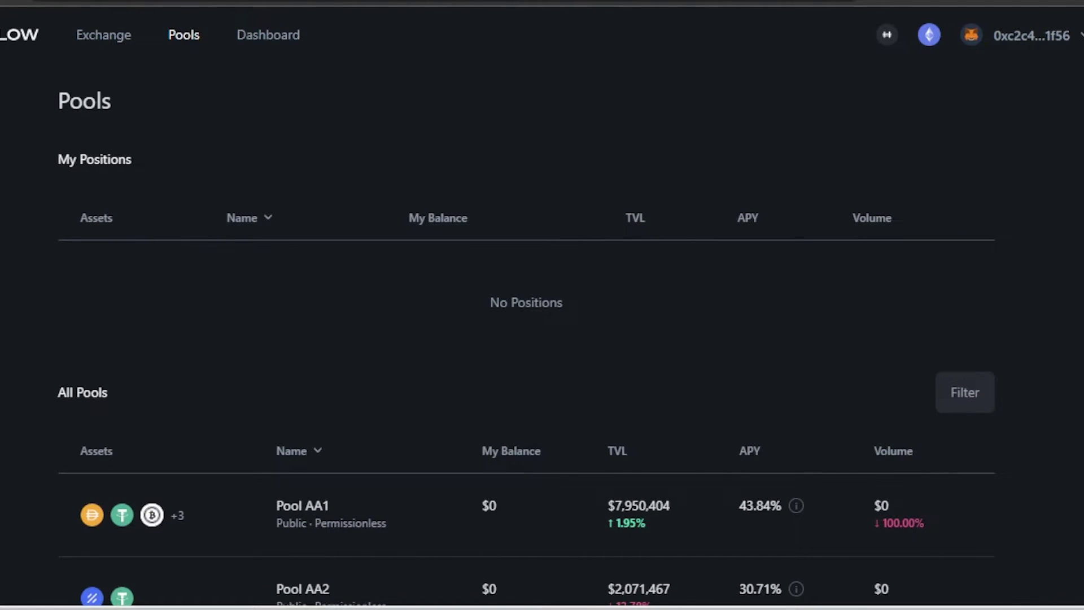
scroll(542, 304, down, 5)
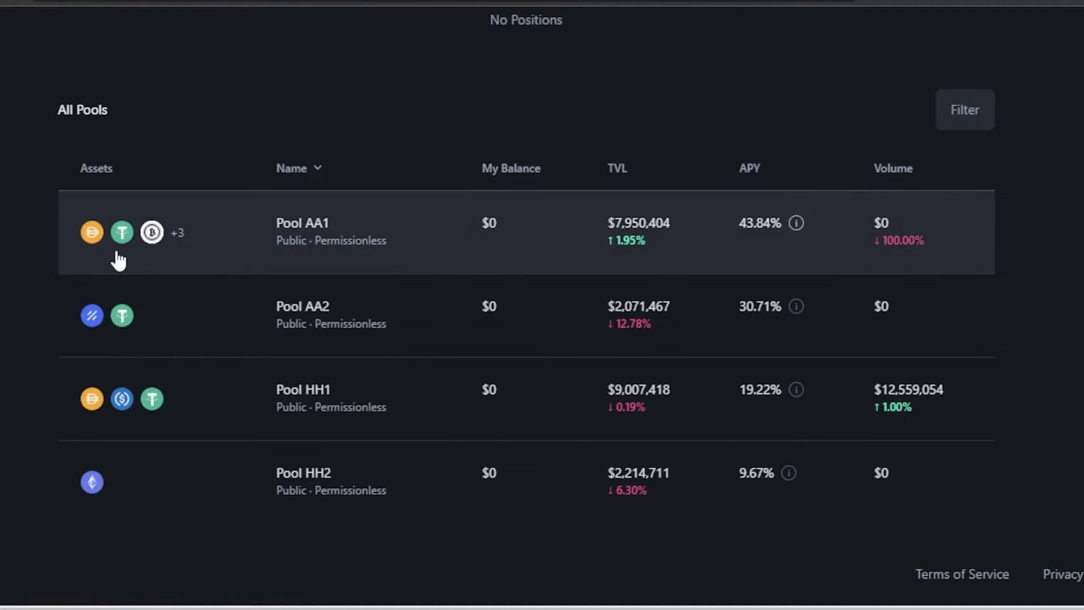
click(163, 320)
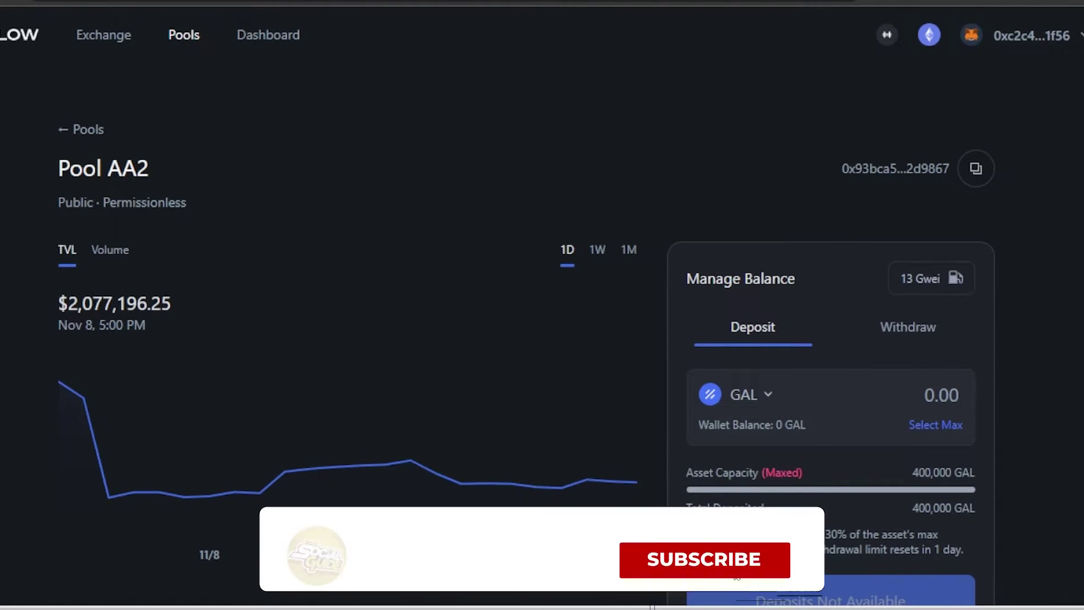
Compare Pool AA2's Volume and TVL charts.
scroll(542, 305, down, 5)
scroll(542, 305, up, 1)
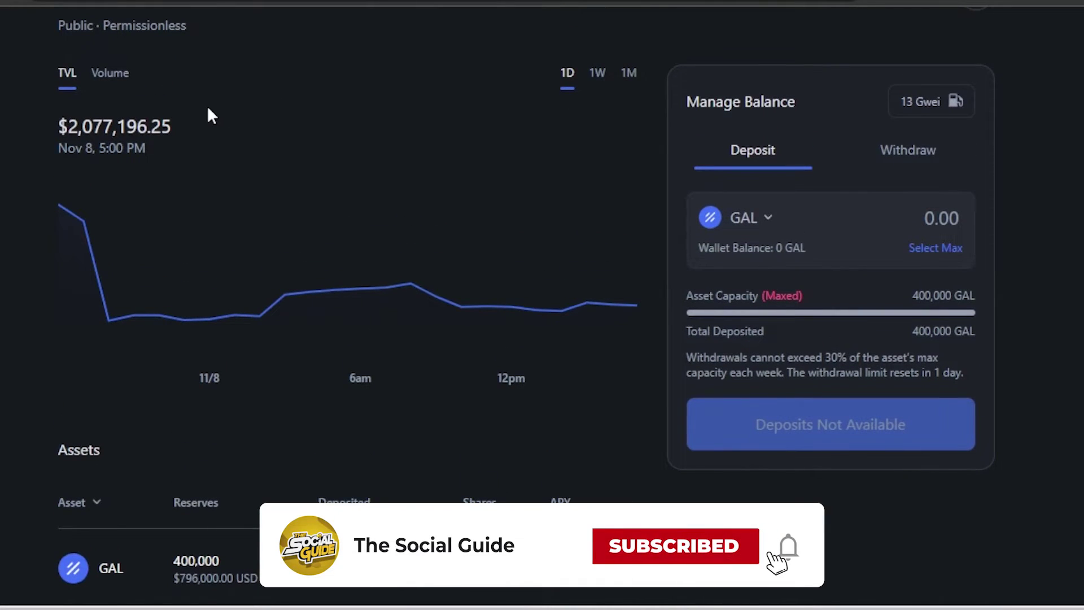
click(117, 76)
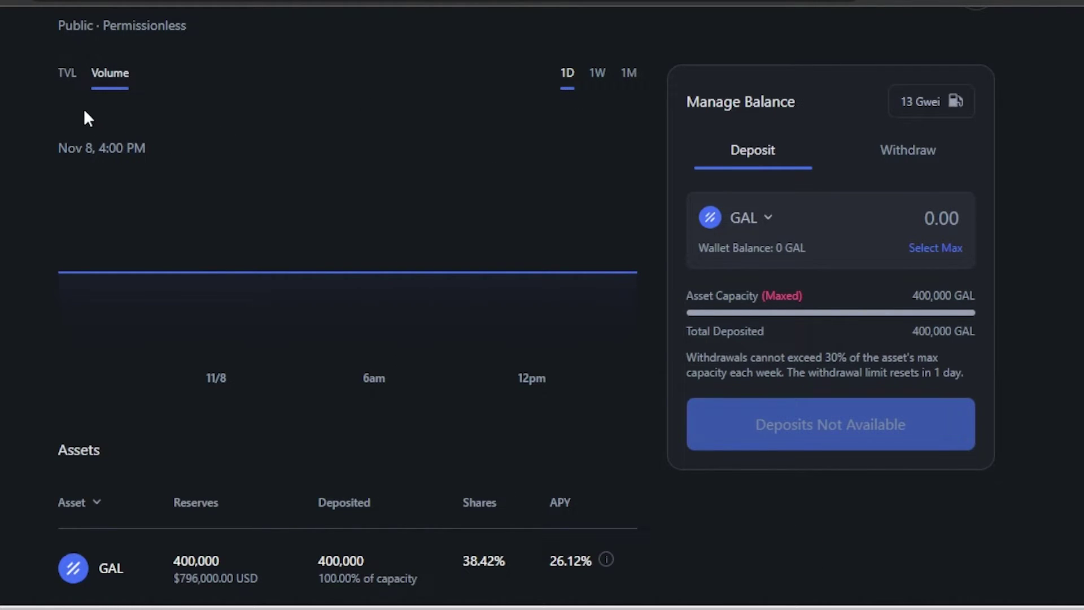
click(68, 74)
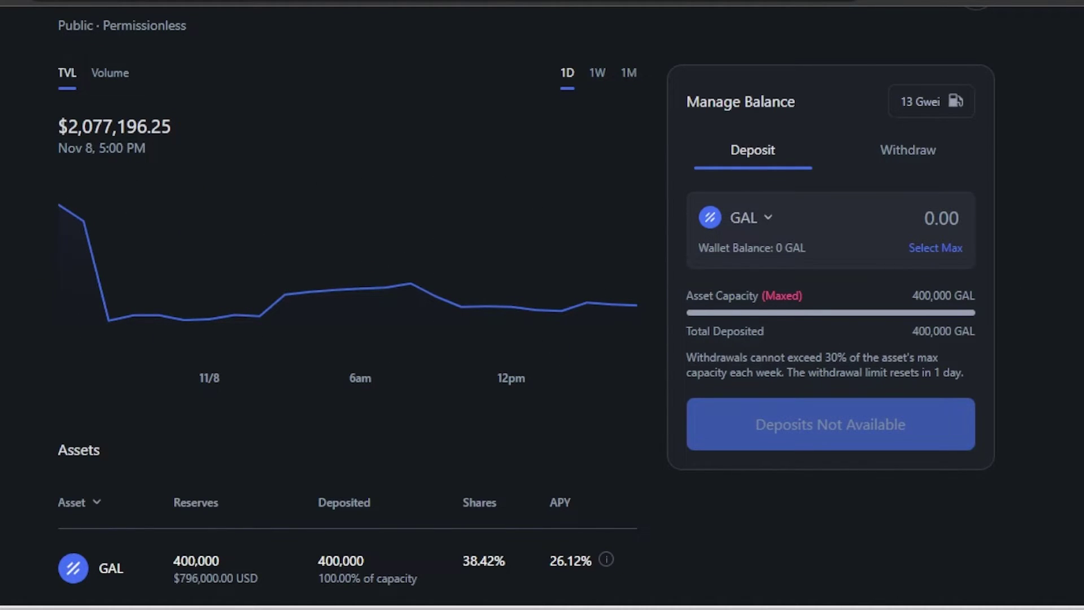
scroll(542, 305, down, 3)
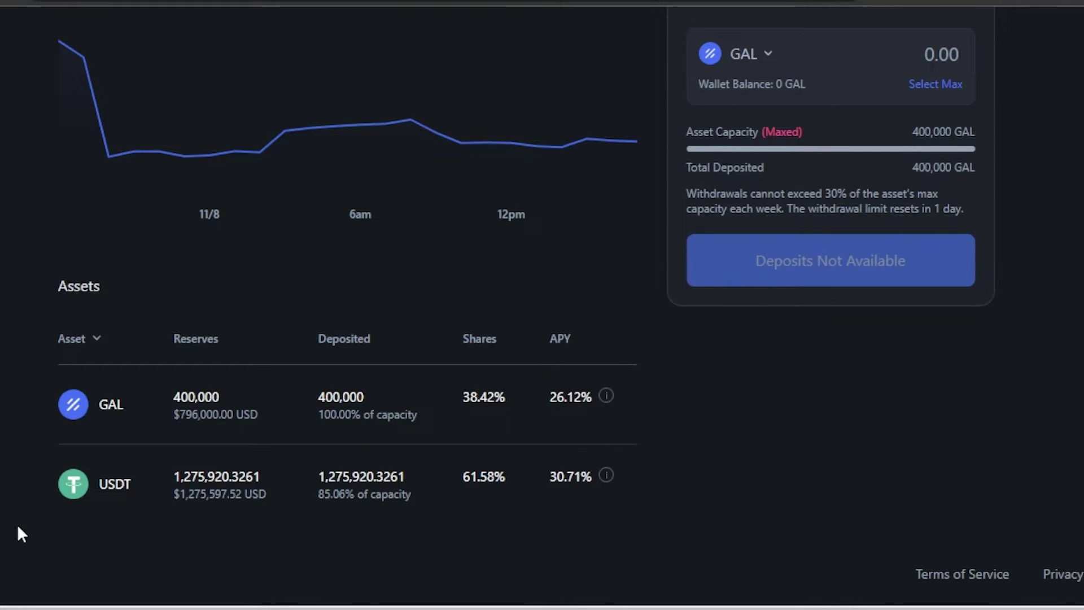
scroll(878, 193, up, 4)
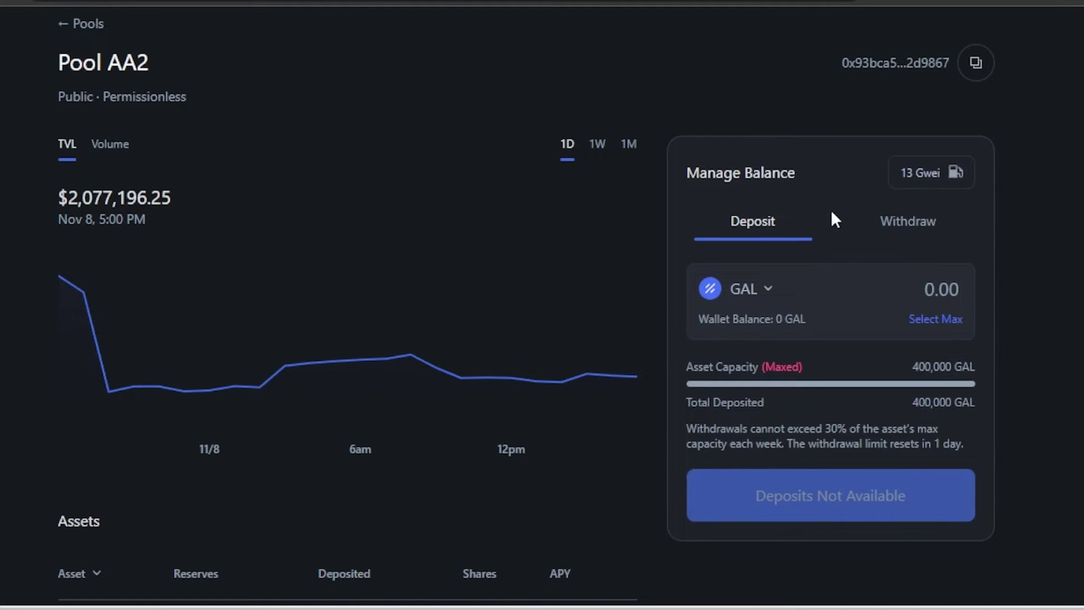
Enter a 100 USDT deposit in the Manage Balance panel.
click(743, 289)
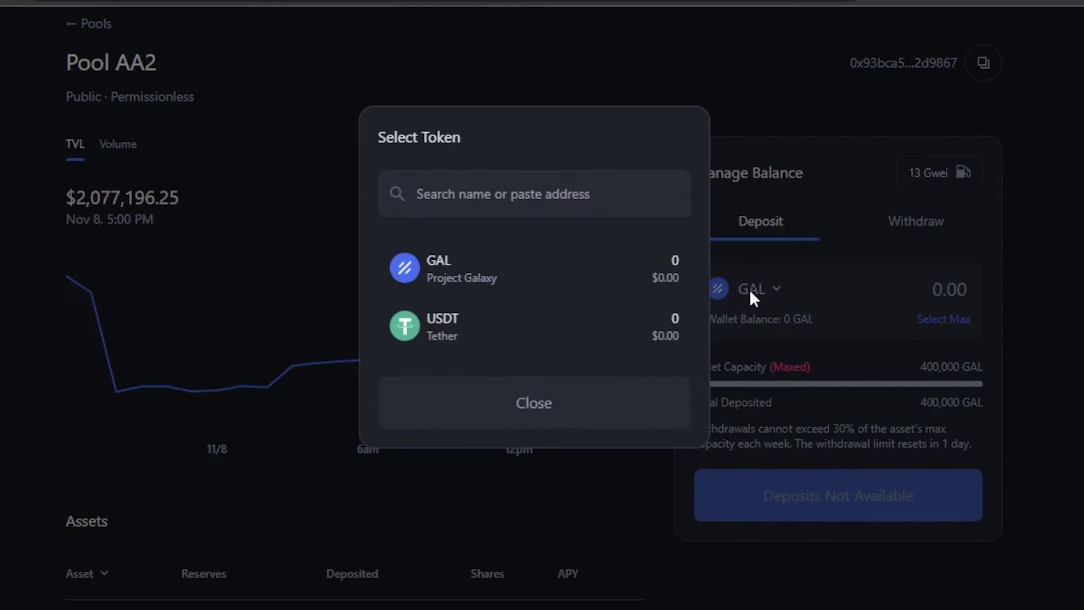
click(599, 338)
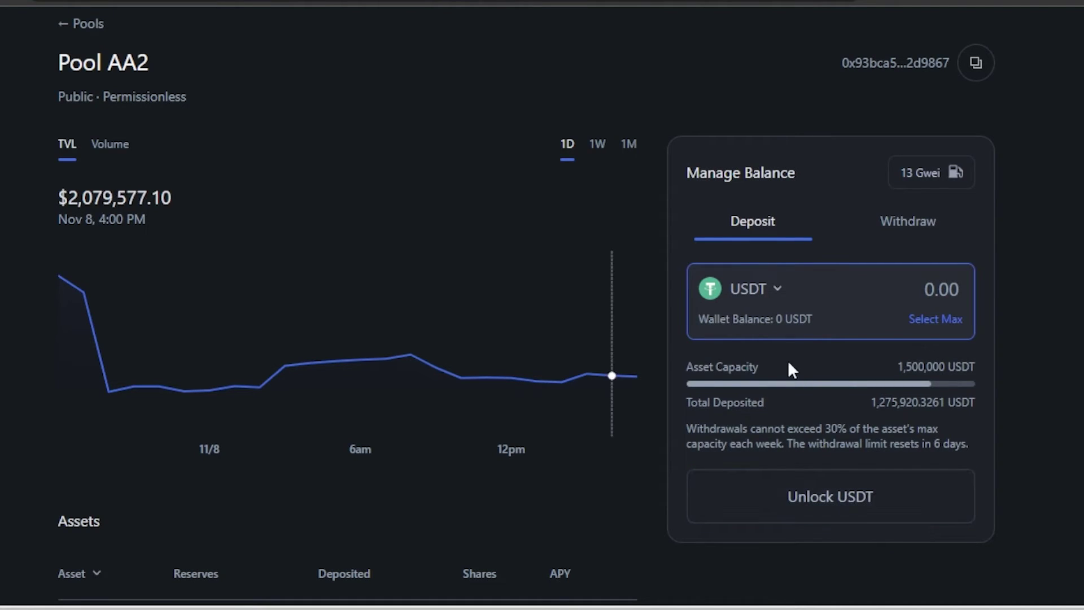
click(927, 297)
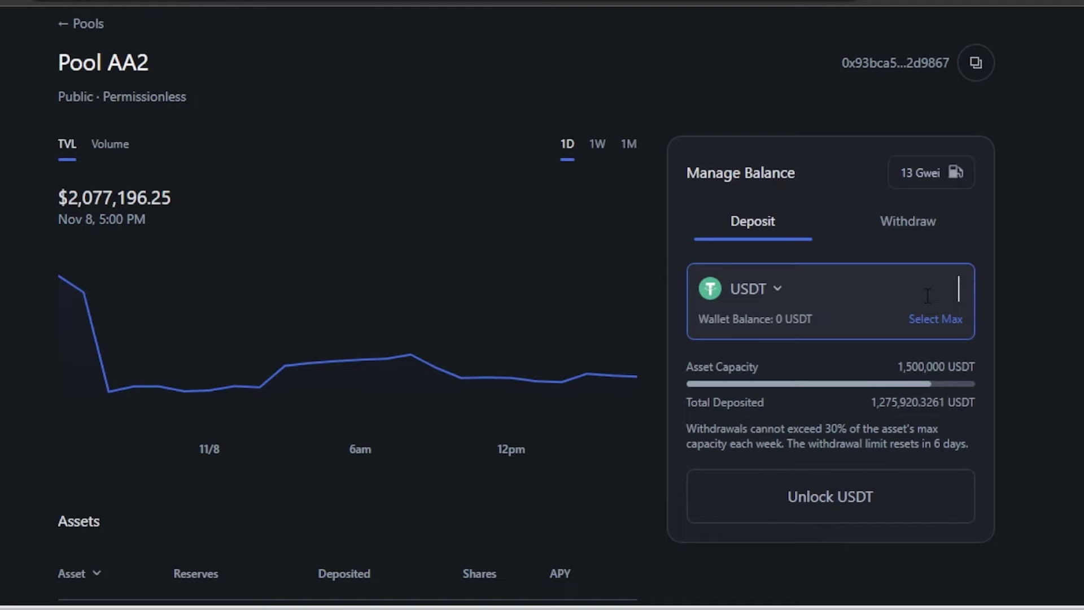
text(100)
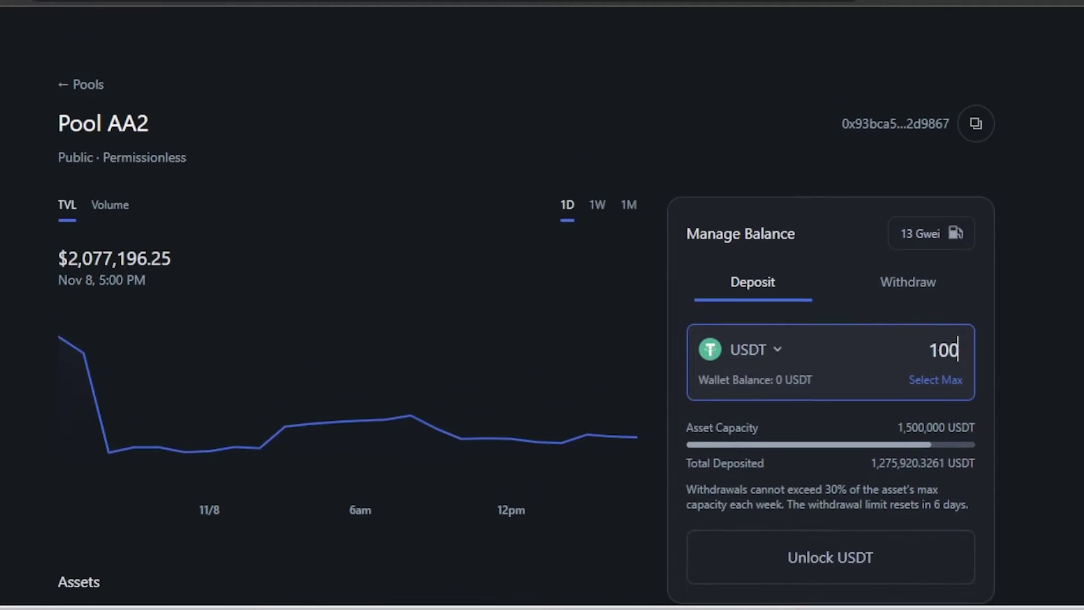
scroll(541, 305, down, 1)
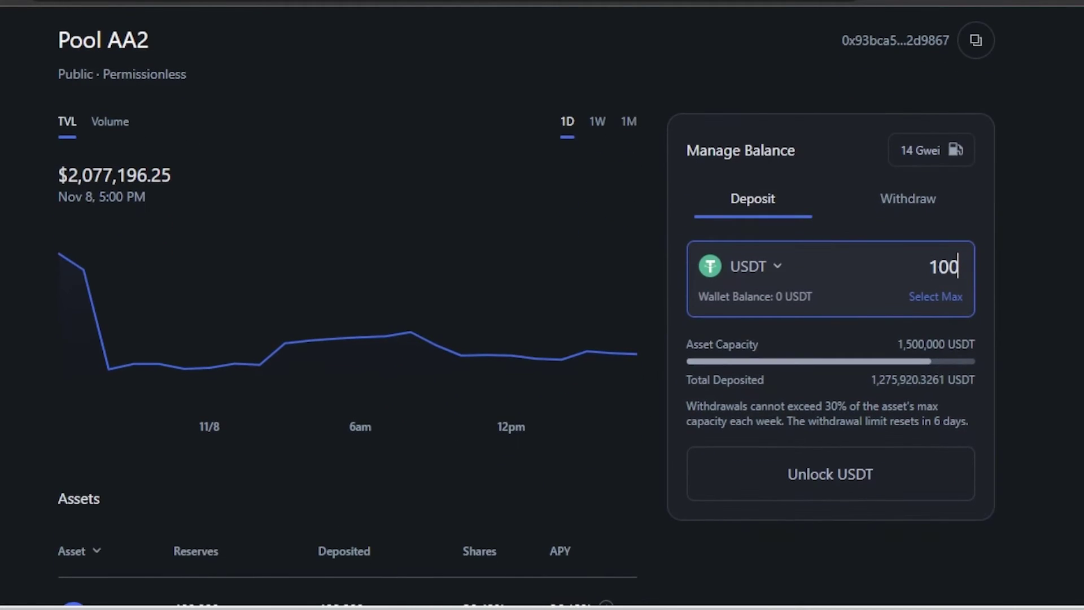
Switch to Withdraw, compare GAL and USDT limits, and end on USDT's 450,000 weekly-limit form.
click(903, 204)
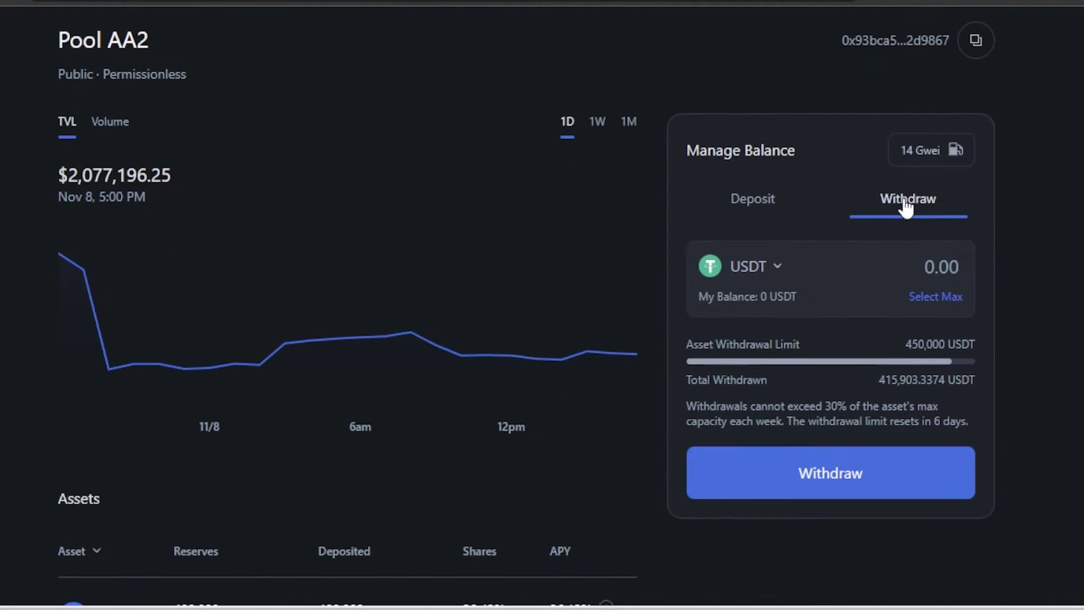
click(772, 267)
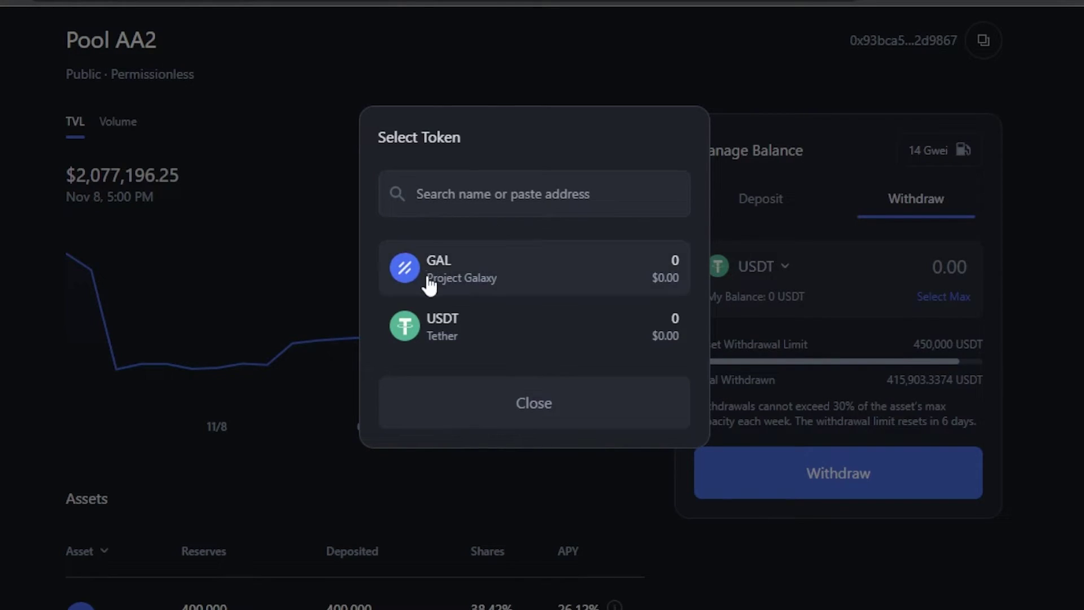
click(470, 287)
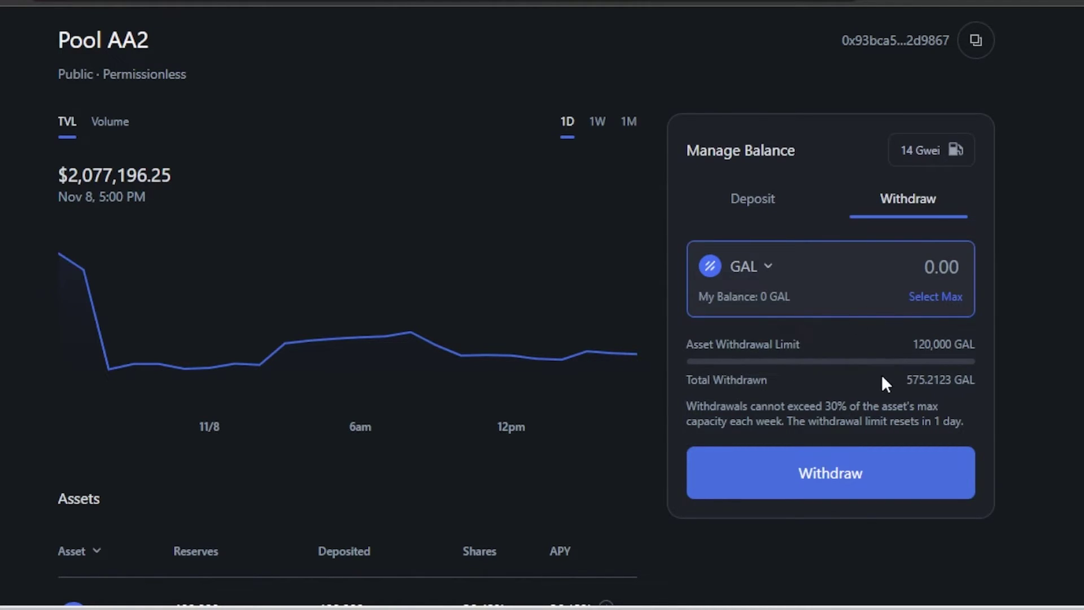
click(748, 268)
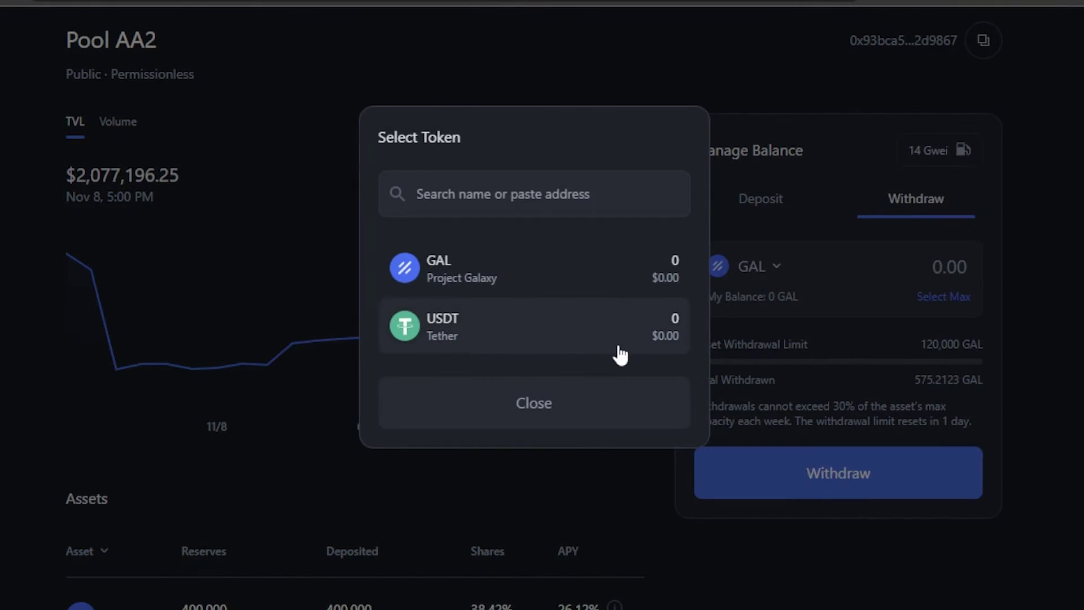
click(621, 354)
click(756, 270)
click(568, 279)
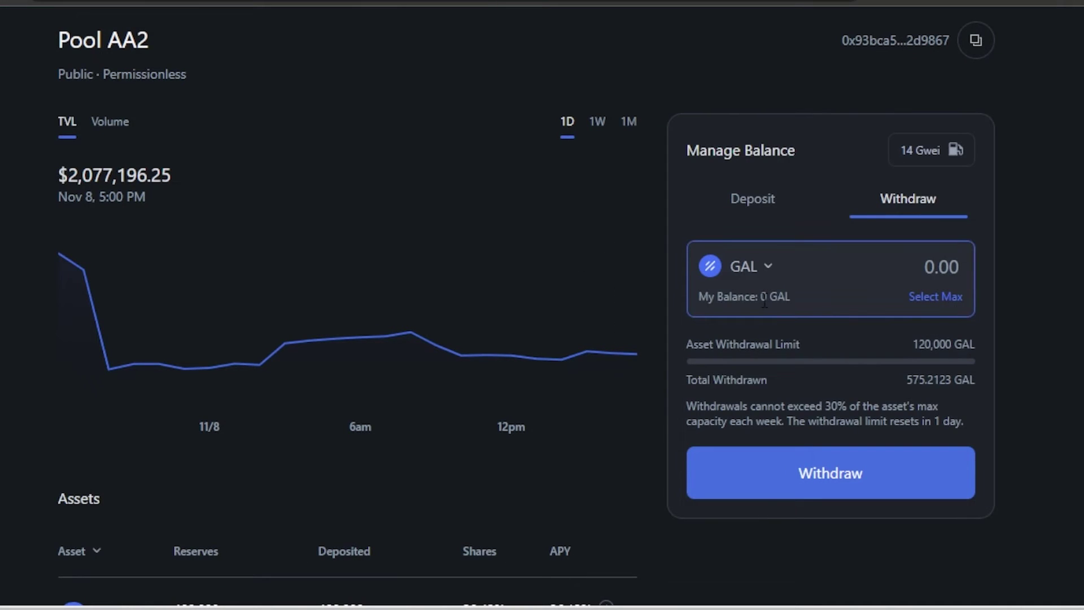
click(752, 269)
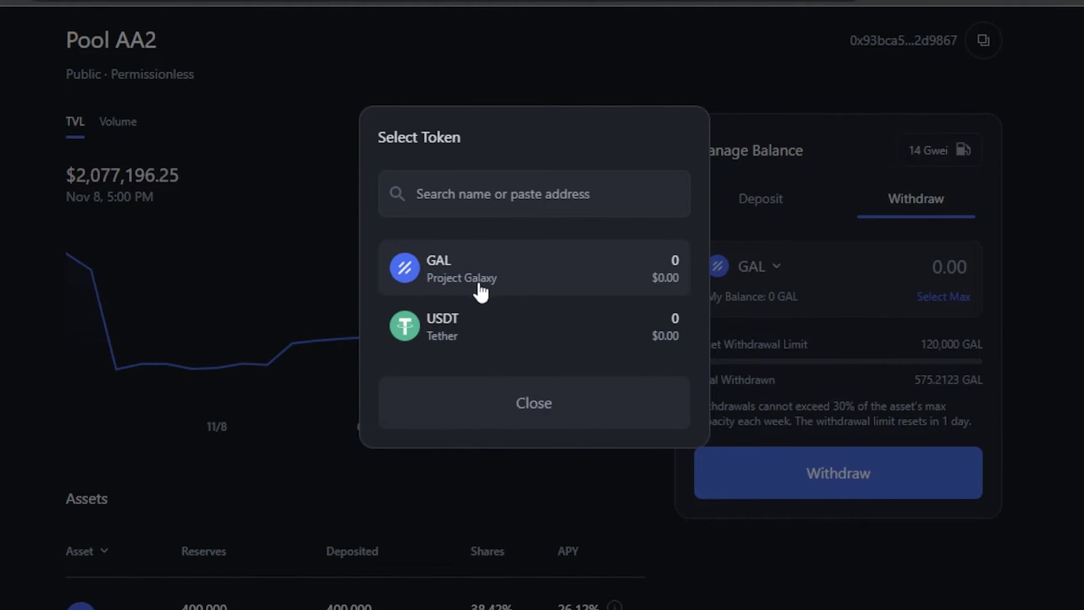
click(476, 327)
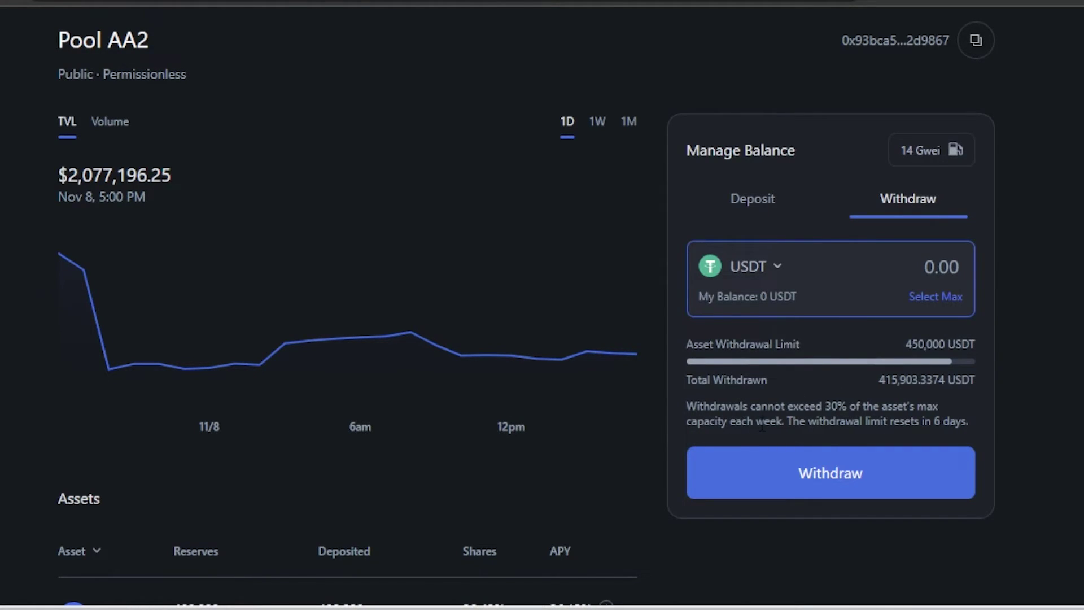
scroll(535, 305, down, 3)
scroll(535, 305, up, 5)
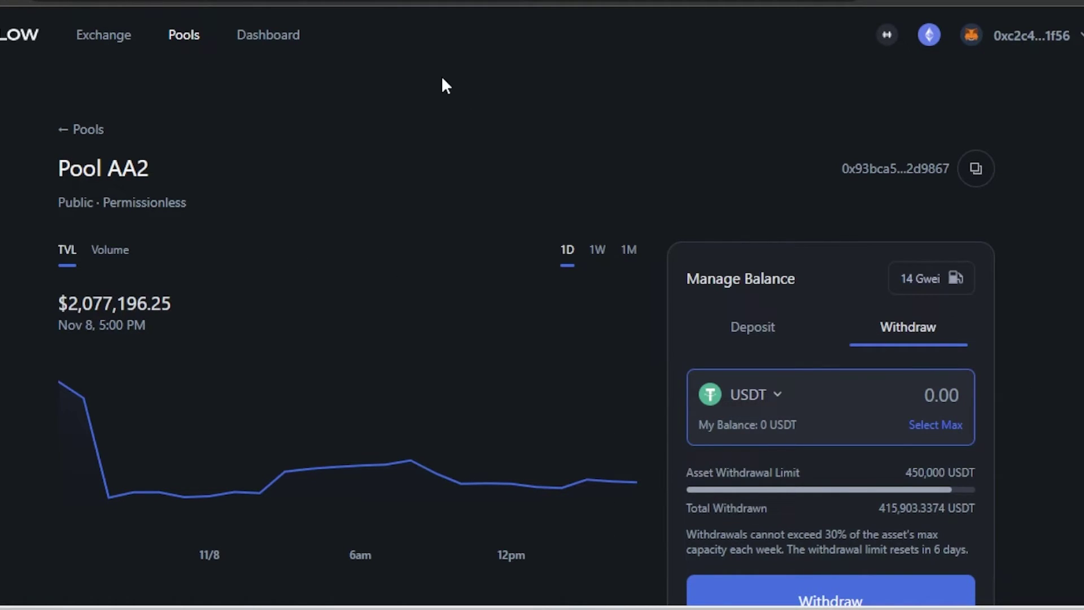
Return to the all-pools list, then dismiss the Filter by Tokens dialog with Cancel.
click(61, 131)
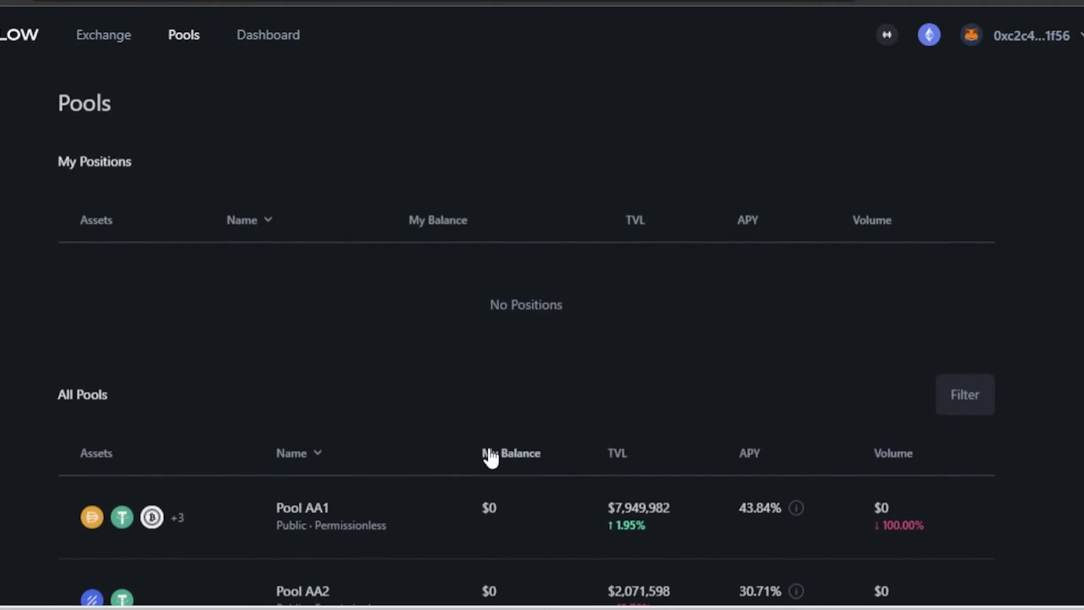
scroll(489, 457, down, 5)
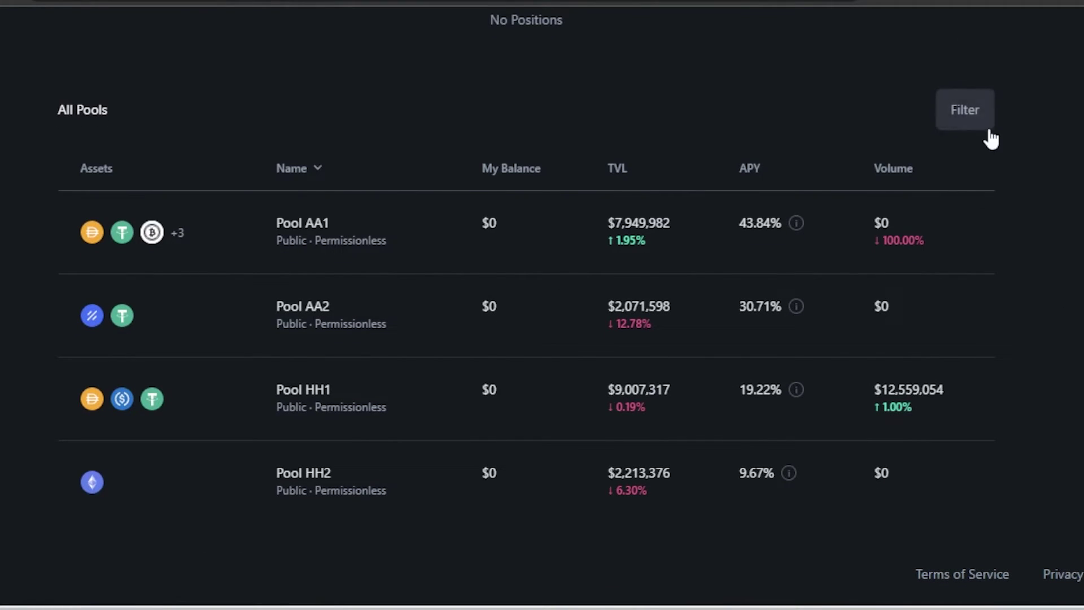
click(970, 127)
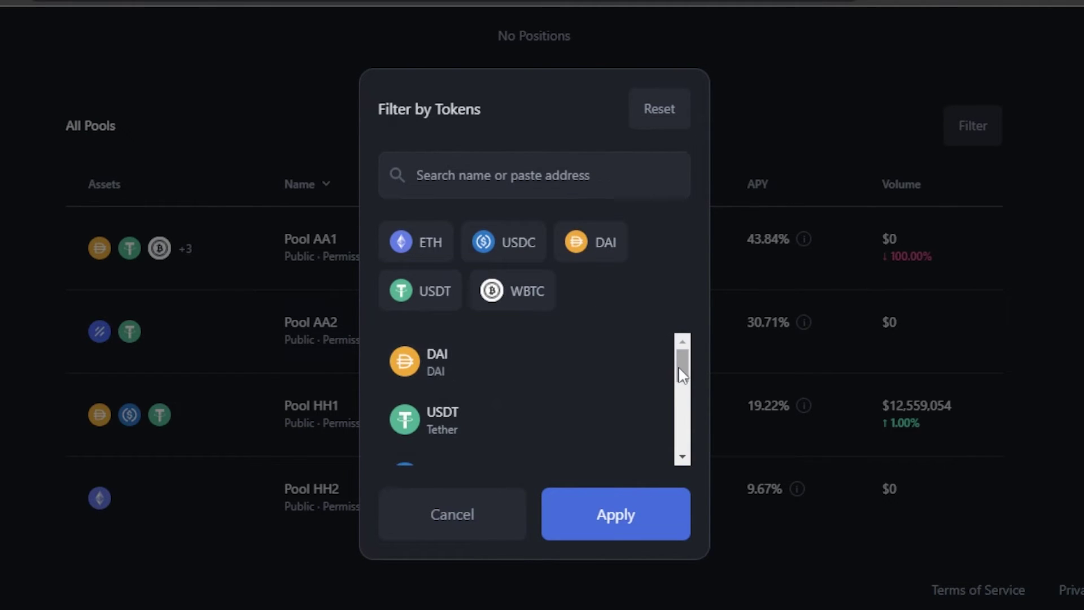
scroll(682, 390, down, 1)
scroll(683, 396, down, 5)
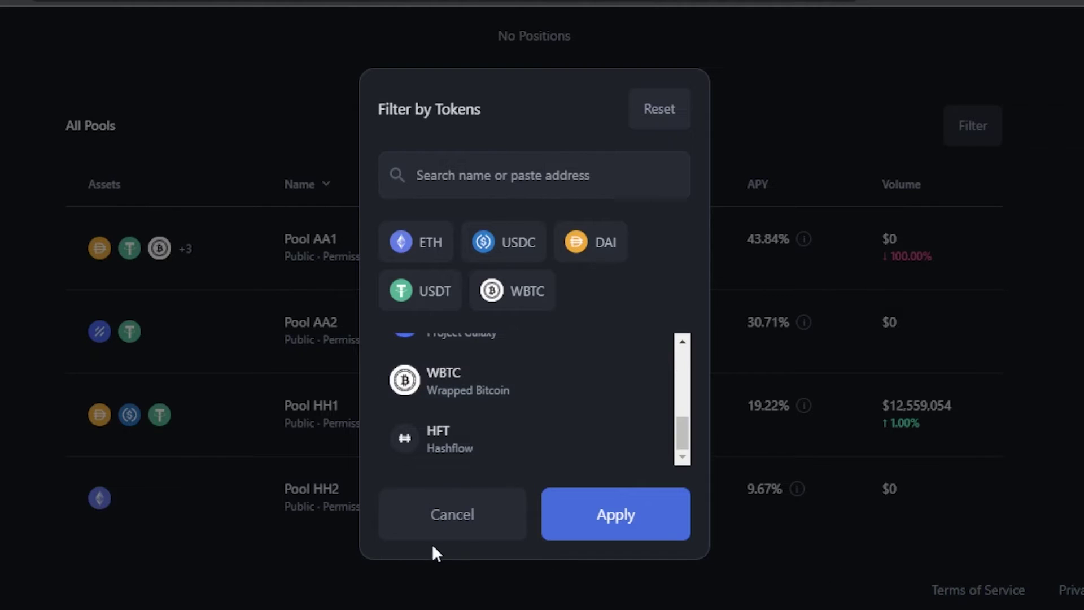
click(438, 527)
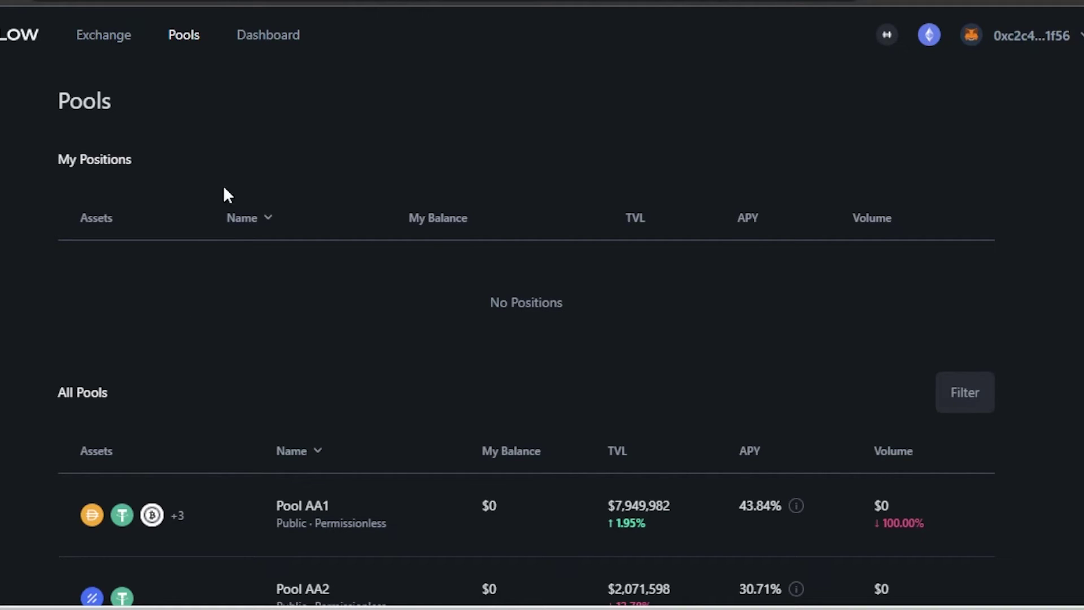
Switch the Exchange from Ethereum to BNB, approve it in MetaMask, and keep BNB as sell token.
click(118, 41)
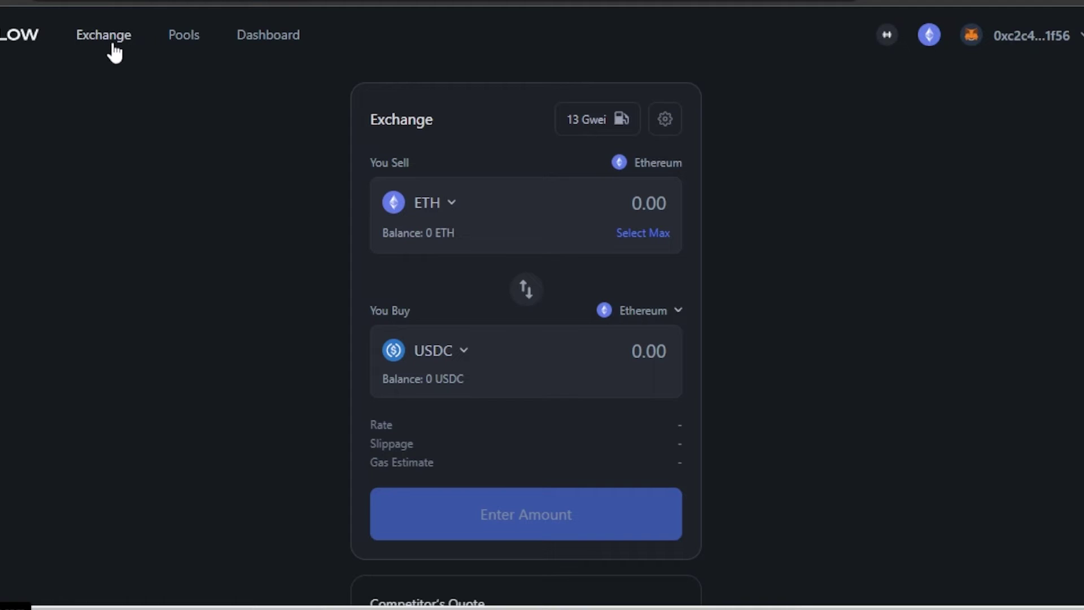
scroll(526, 305, down, 3)
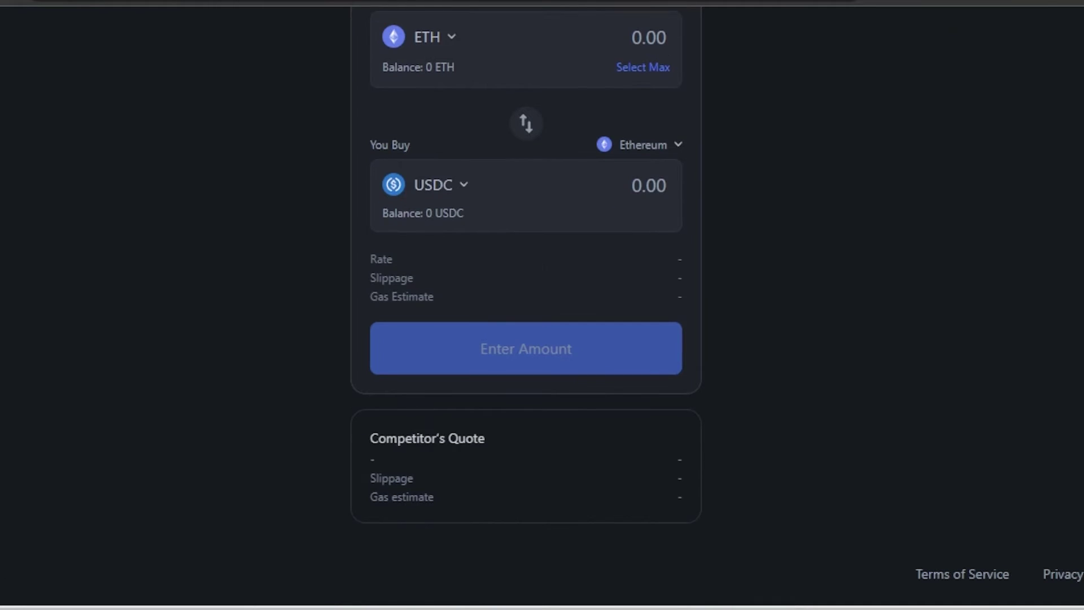
scroll(526, 305, up, 3)
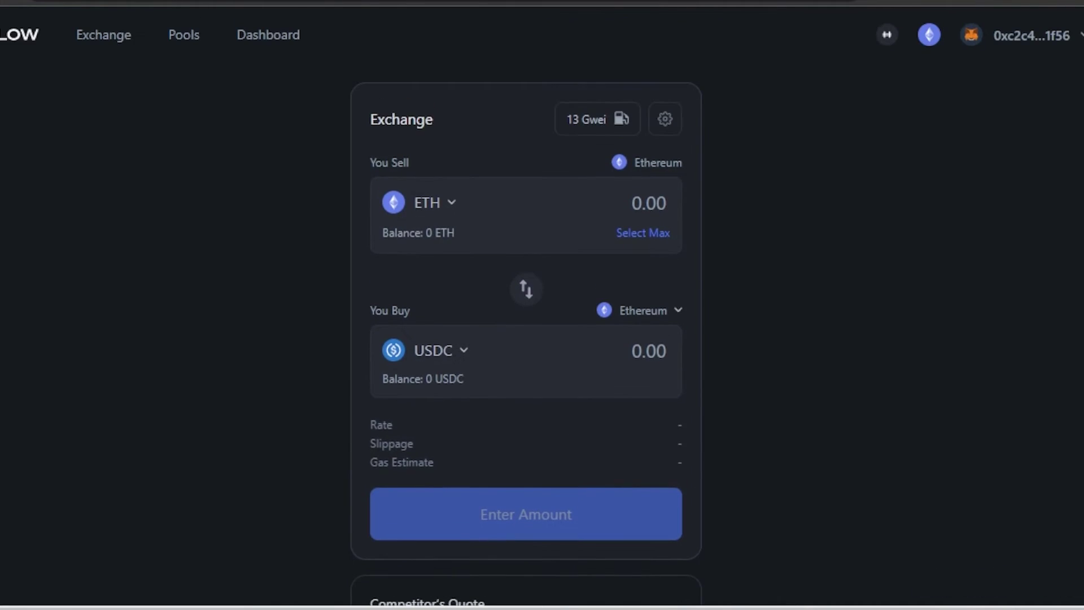
click(929, 40)
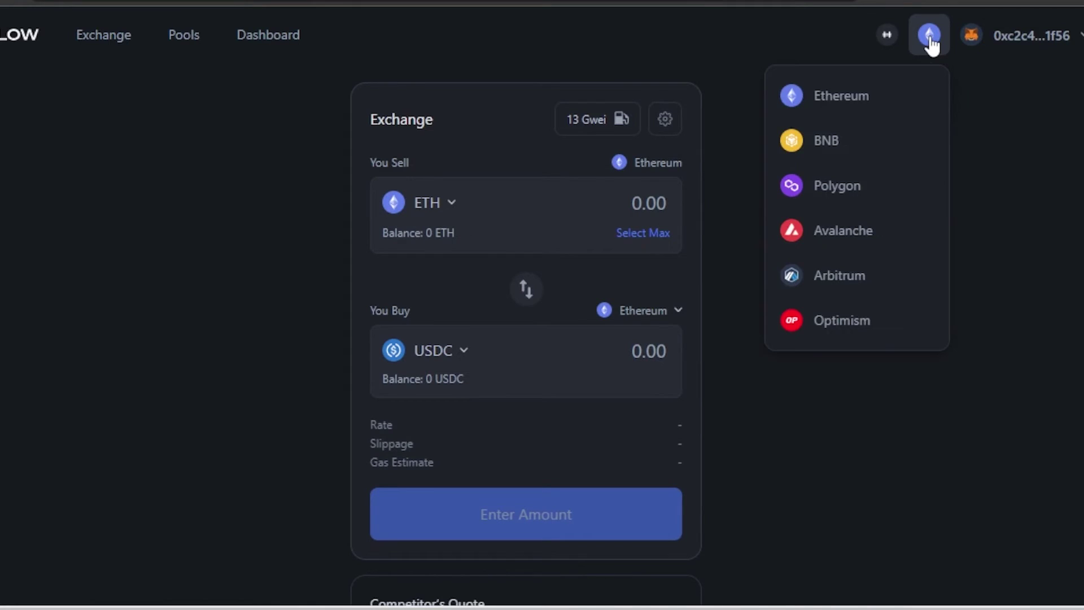
click(827, 140)
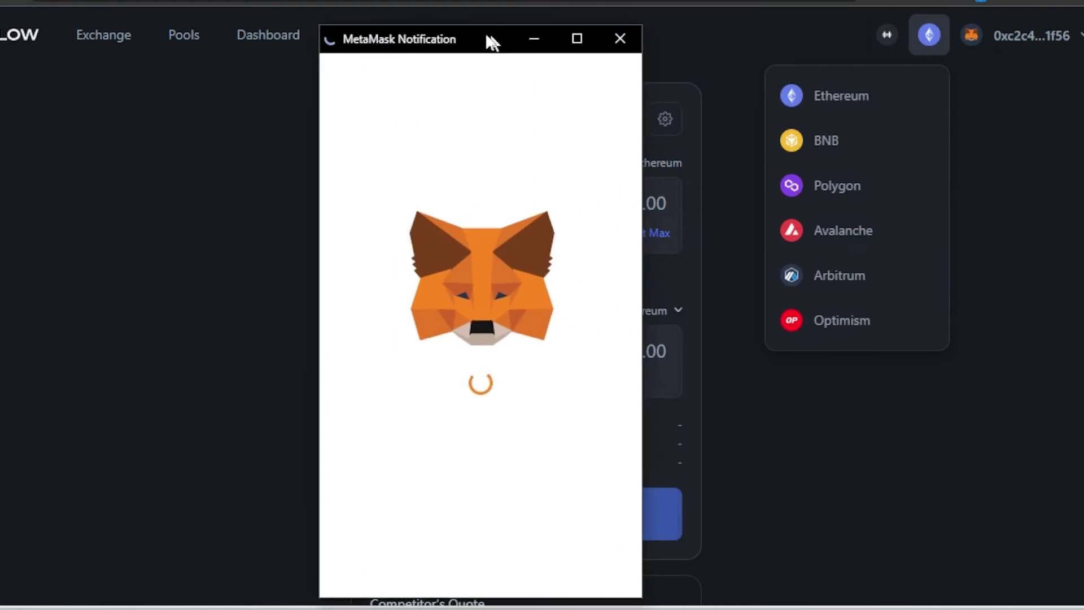
drag(484, 33, 498, 12)
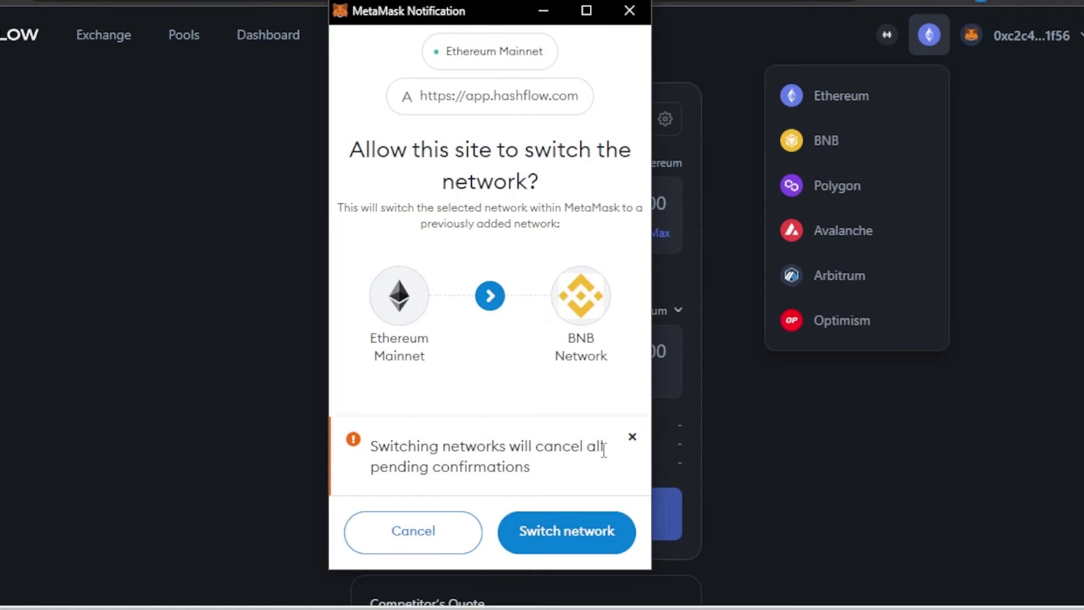
click(598, 518)
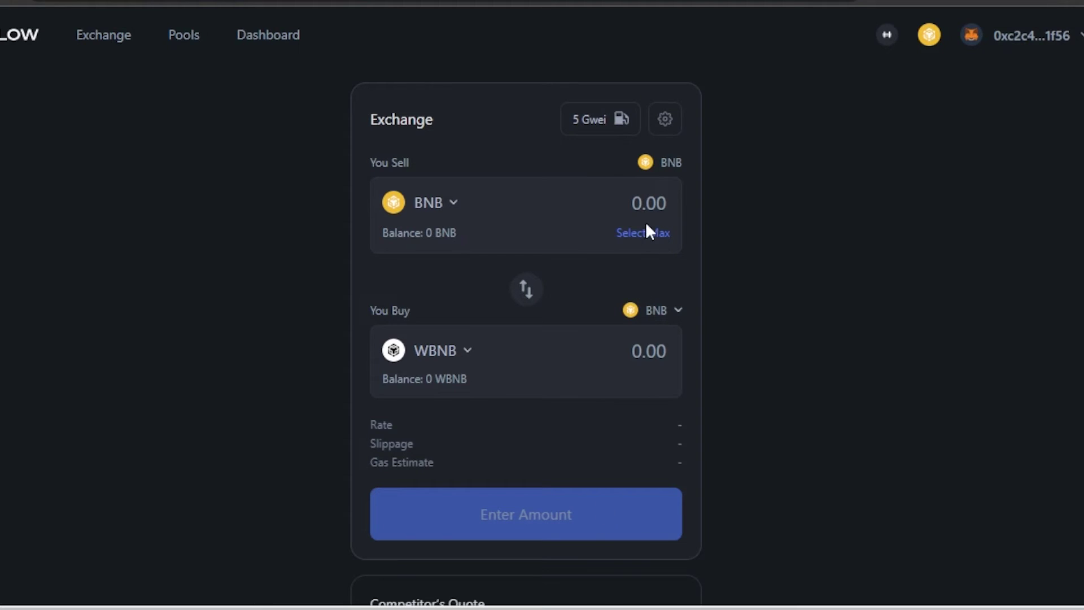
click(439, 204)
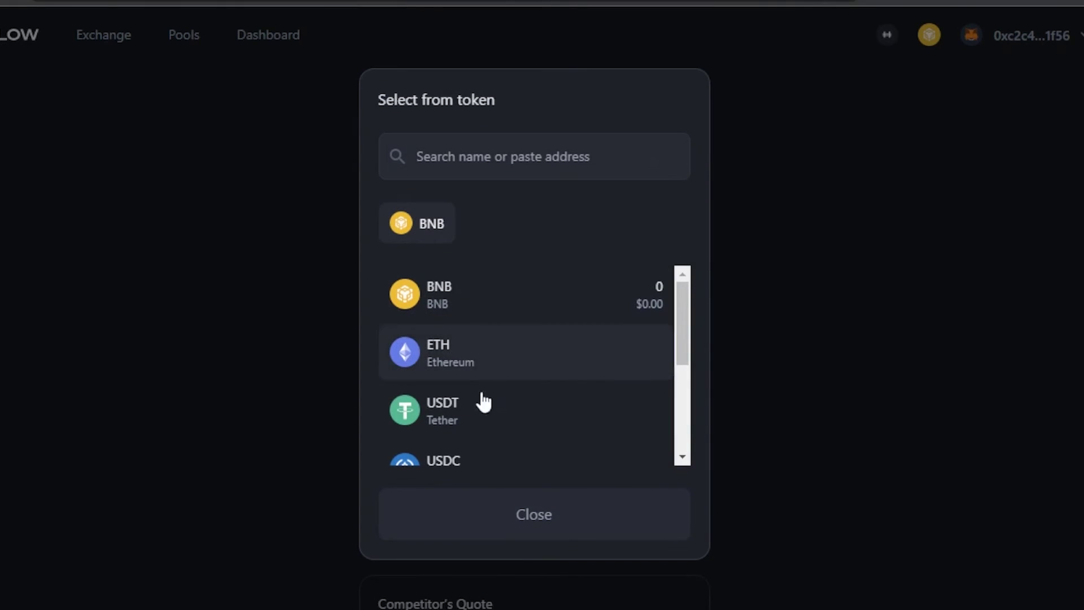
click(827, 262)
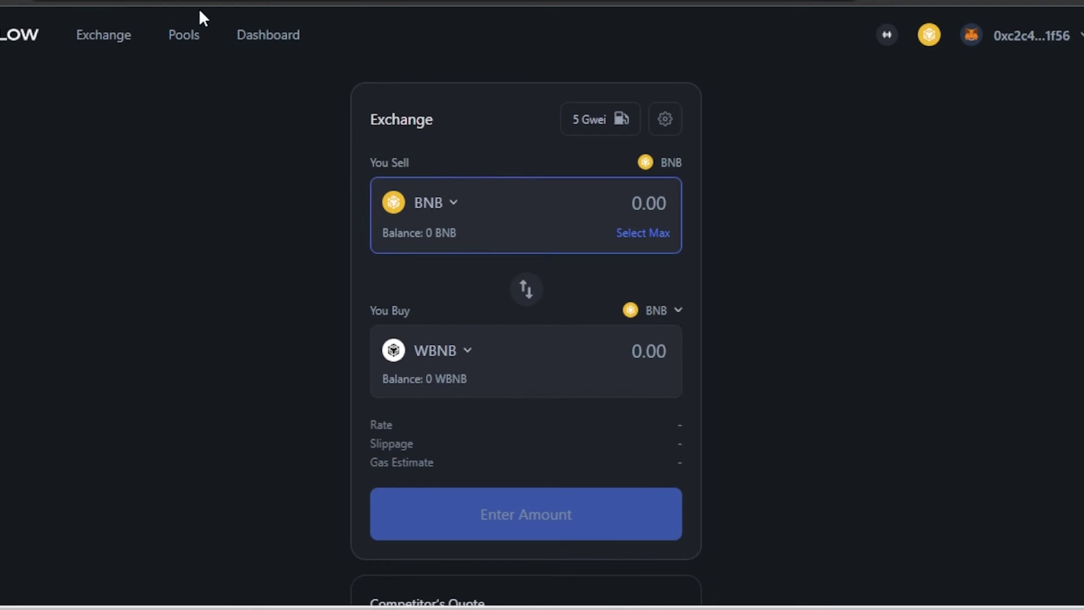
Browse the list of pools available on BNB.
click(187, 35)
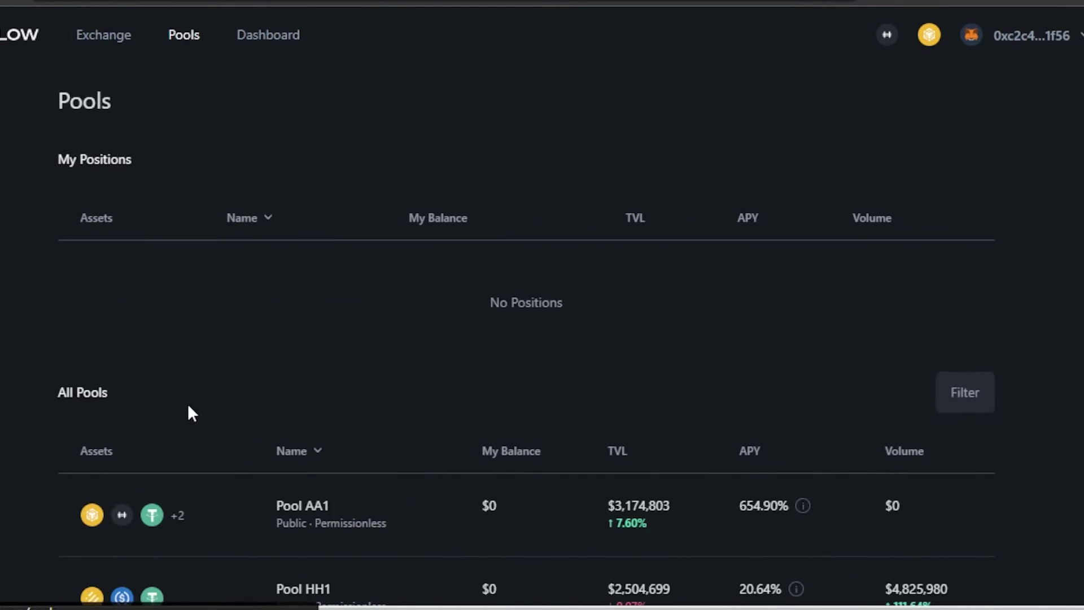
scroll(541, 338, down, 2)
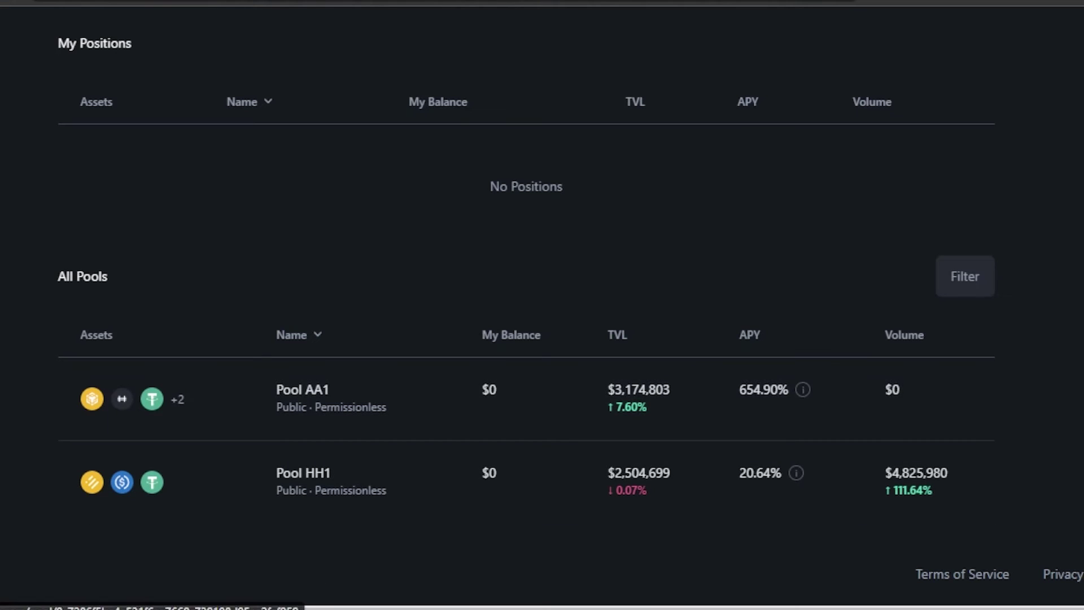
scroll(748, 35, up, 2)
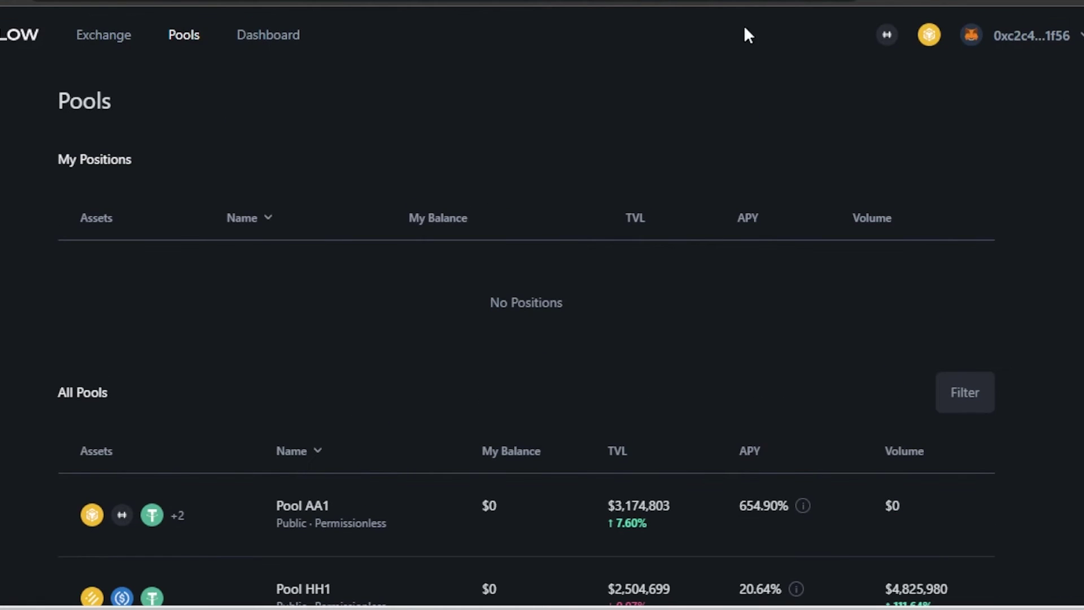
Return to the Exchange and view the ··· menu of extra links and settings, then close it.
click(120, 29)
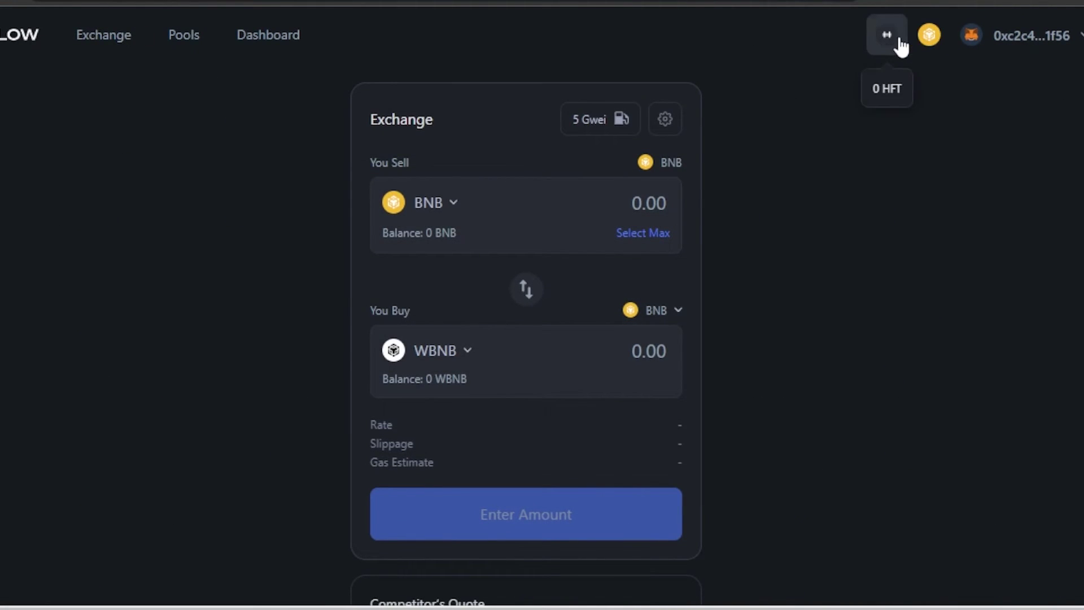
mouse_move(891, 45)
click(1076, 34)
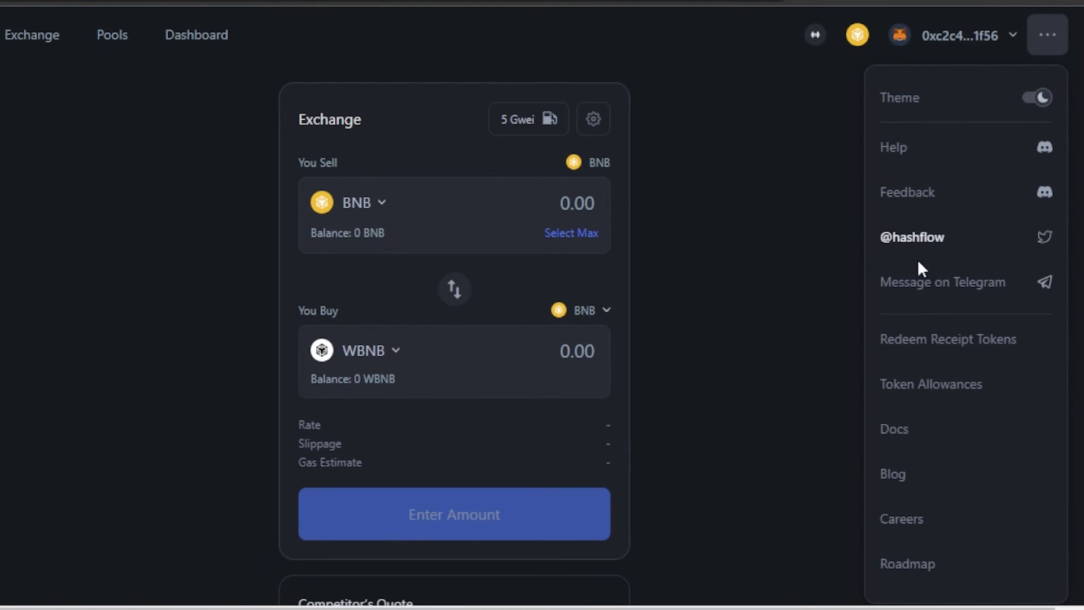
click(628, 158)
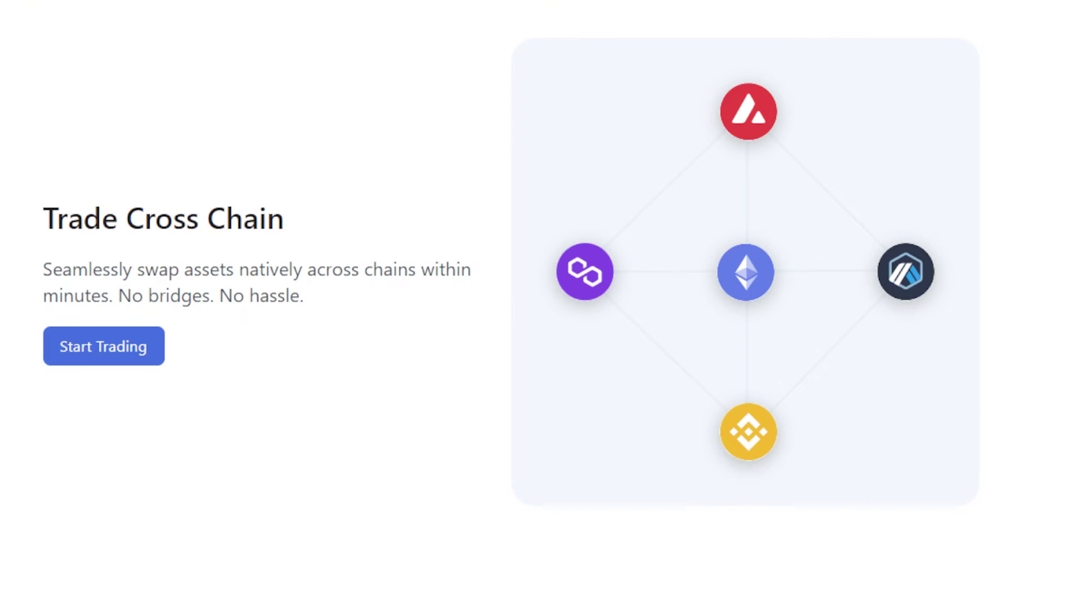
Highlight the No Accounts, No Commission, 0% charge and No Surprises texts, then return to the top.
scroll(542, 305, up, 20)
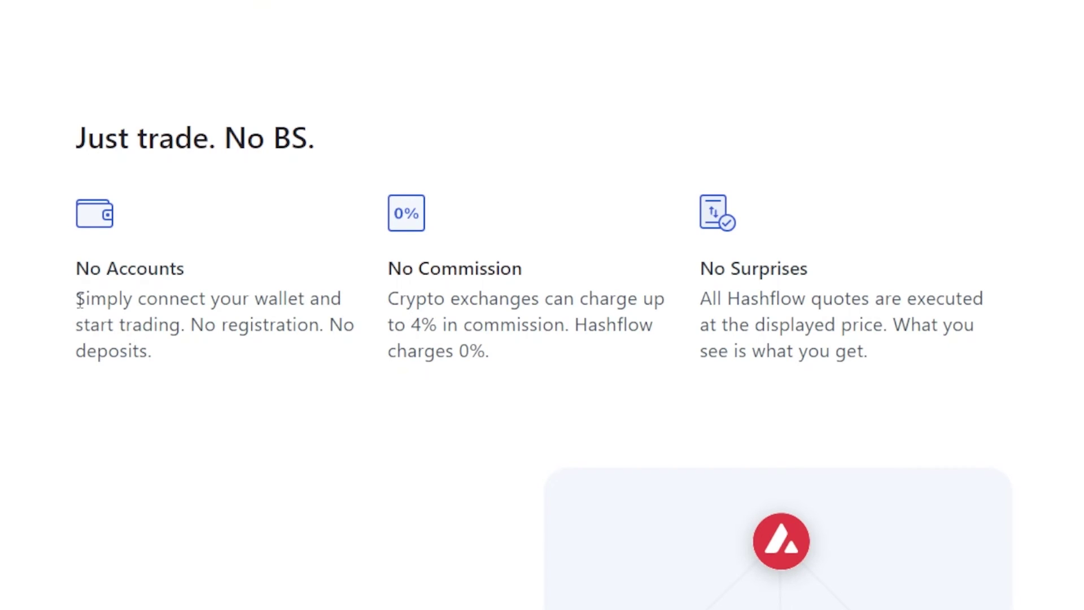
drag(80, 299, 186, 340)
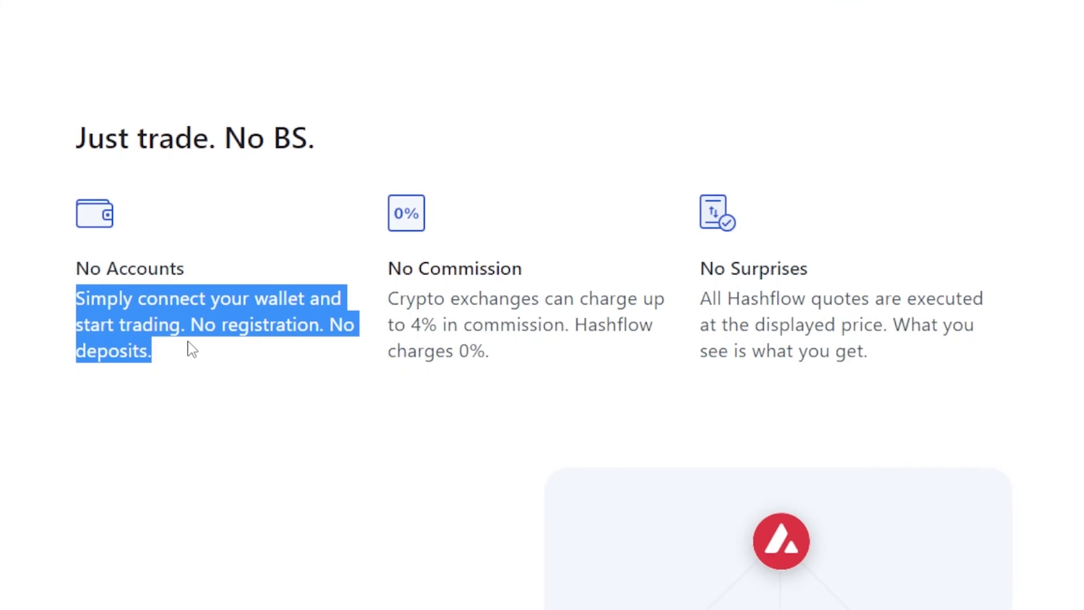
drag(392, 273, 457, 272)
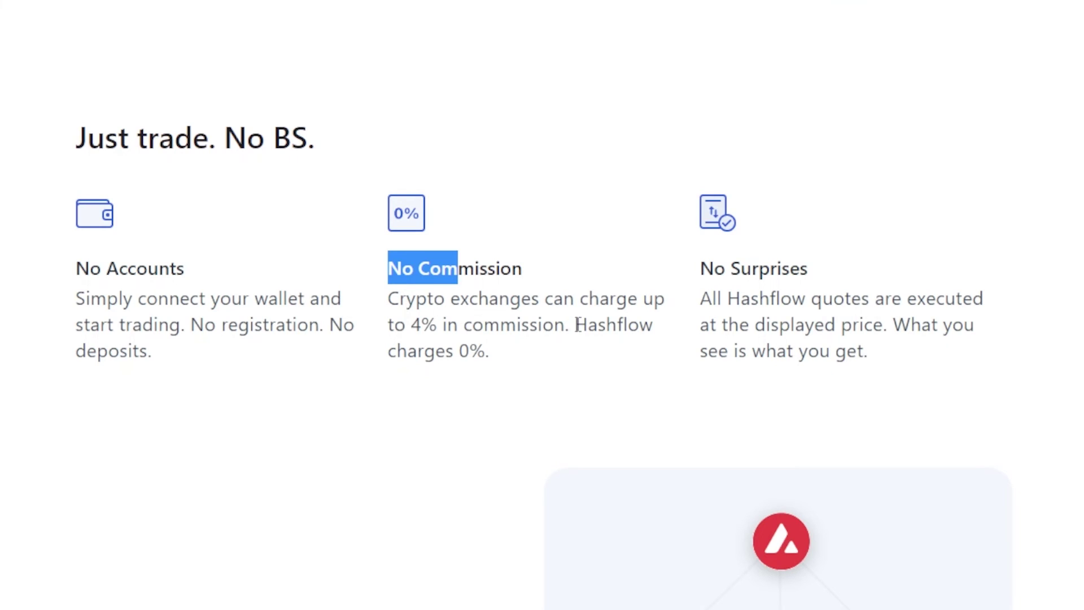
drag(576, 326, 664, 351)
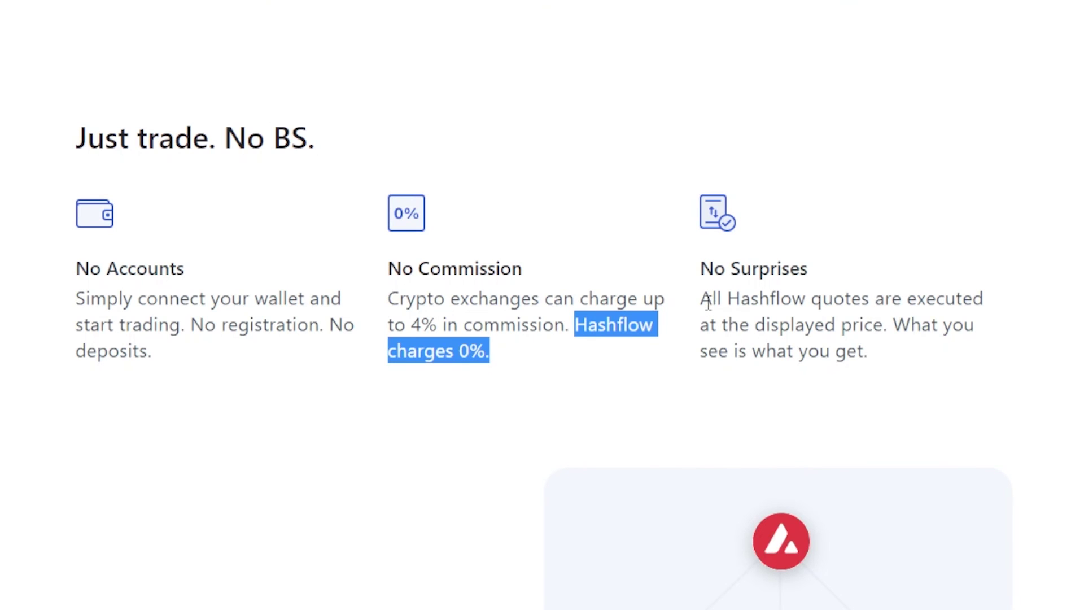
drag(708, 303, 938, 374)
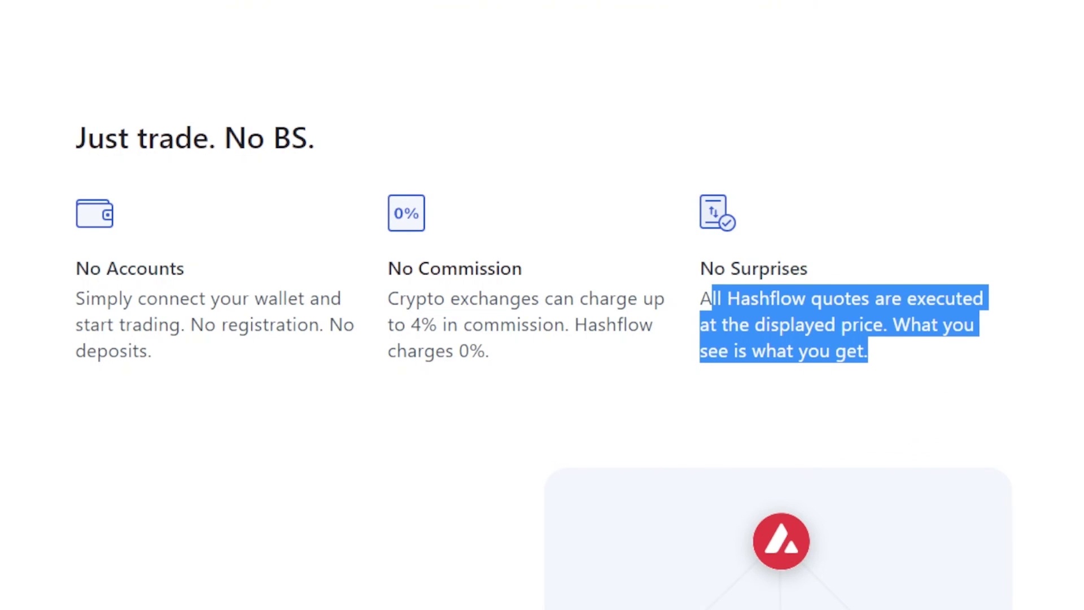
scroll(542, 304, up, 1)
scroll(542, 305, up, 7)
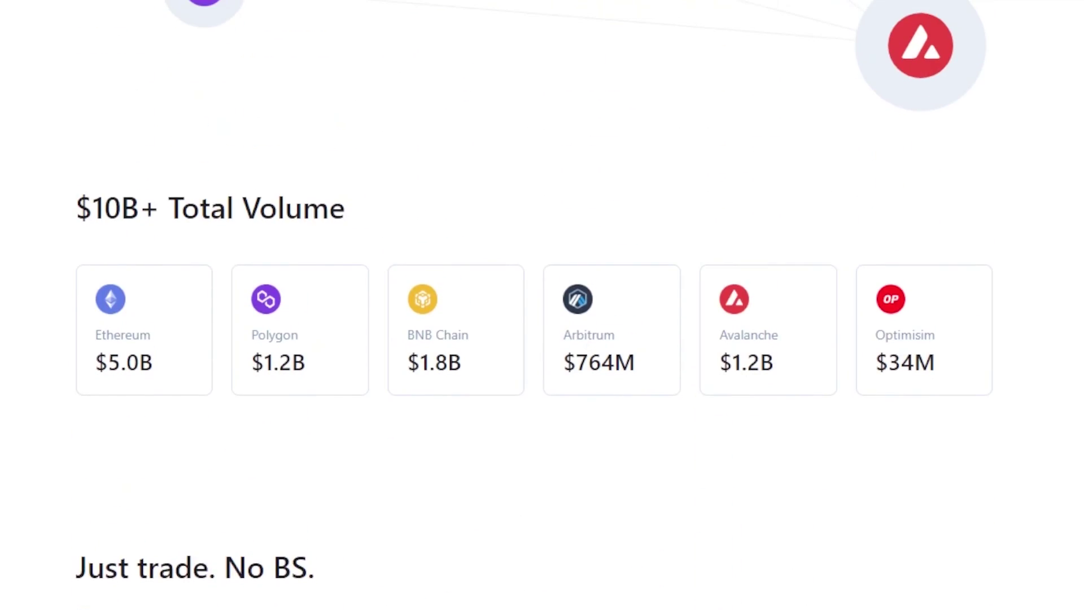
scroll(542, 305, up, 9)
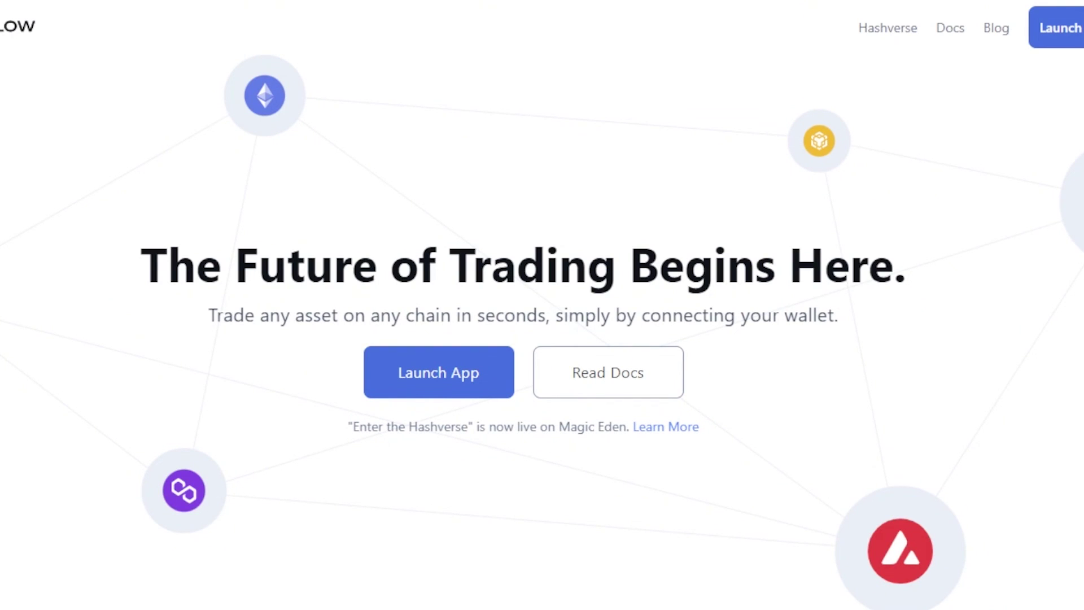
key(ctrl+Tab)
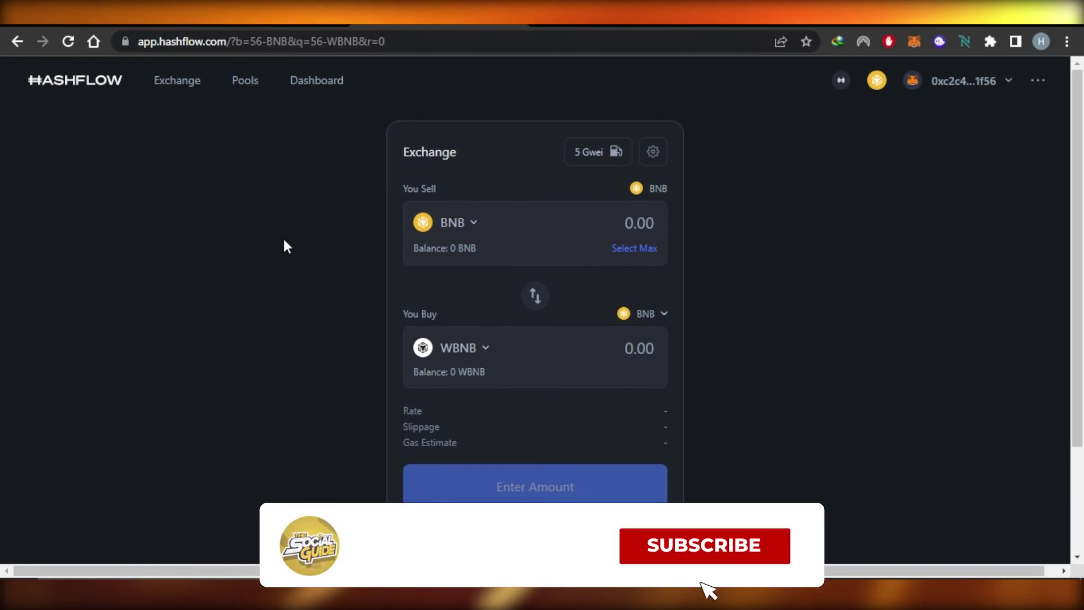
key(ctrl+Tab)
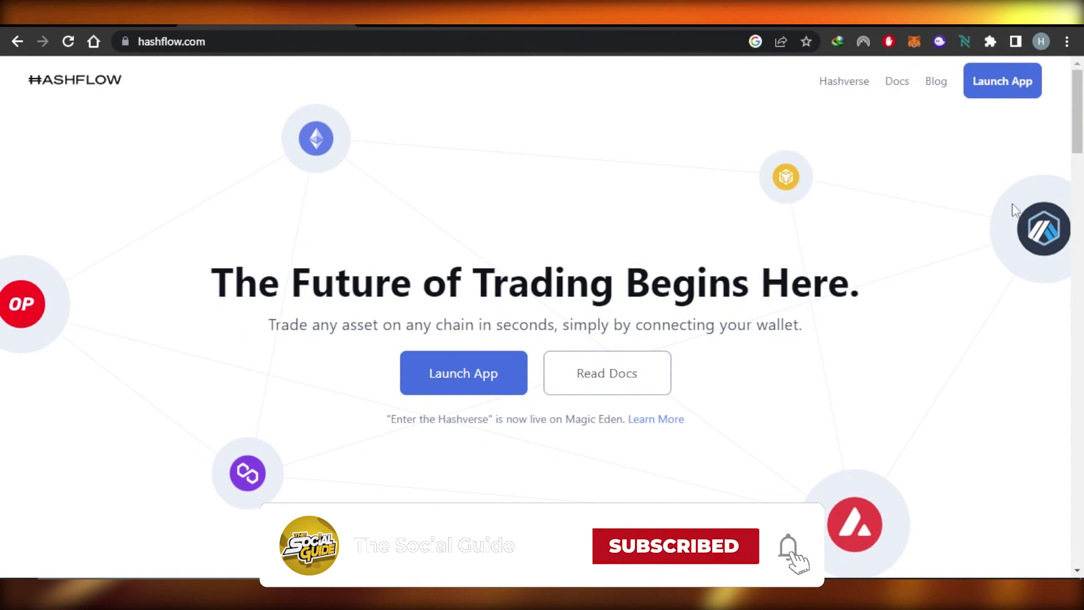